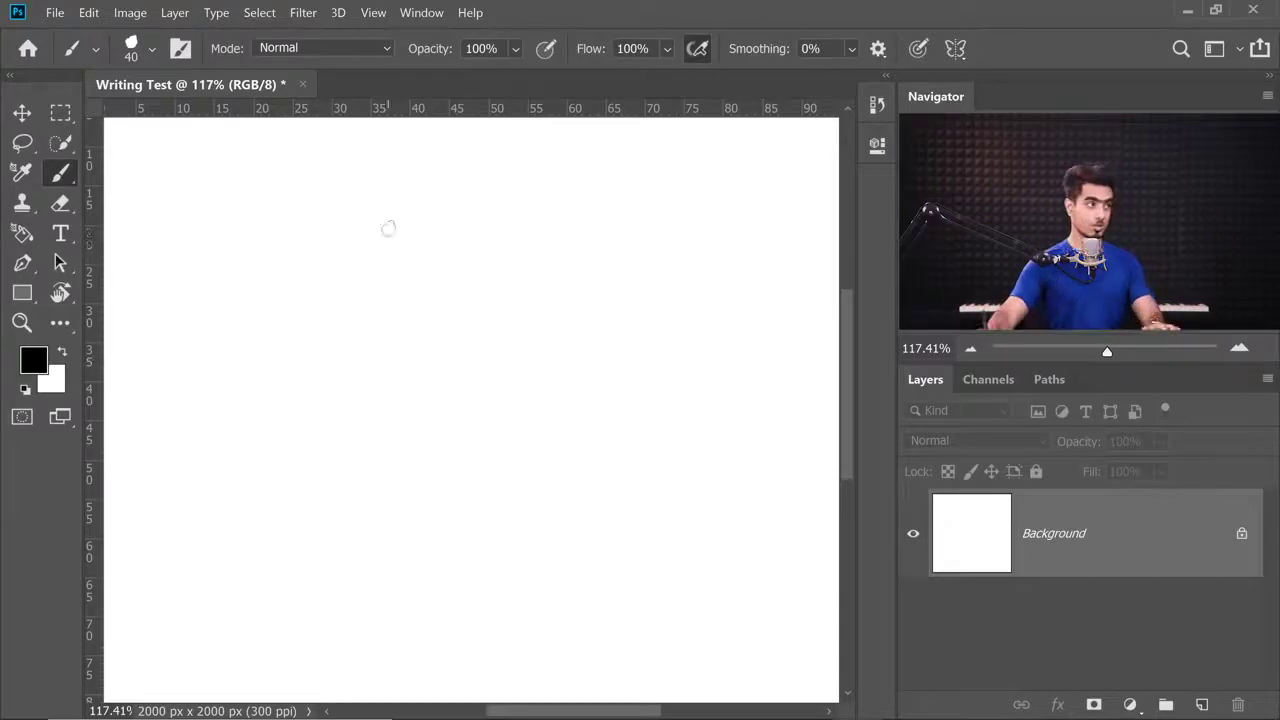
Enable Transfer in the brush settings, with both opacity and flow jitter controlled by Pen Pressure.
{"action": "left_click", "coordinate": [421, 12]}
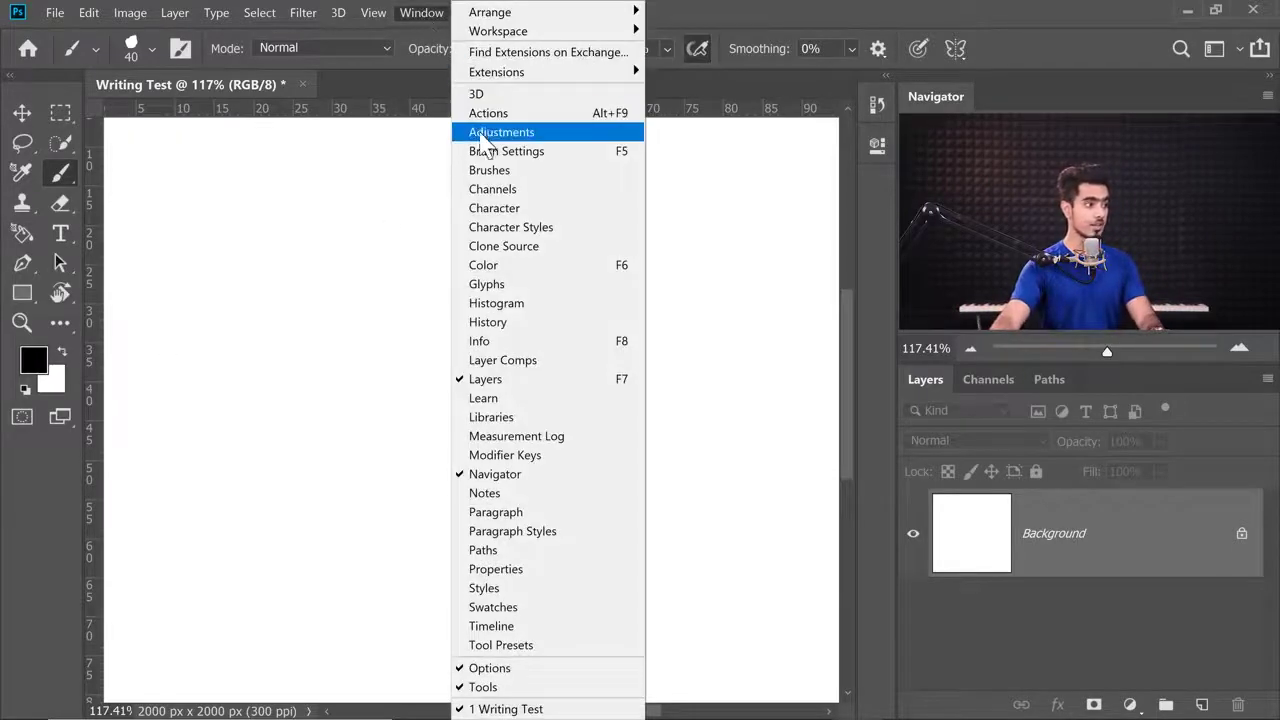
{"action": "left_click", "coordinate": [505, 152]}
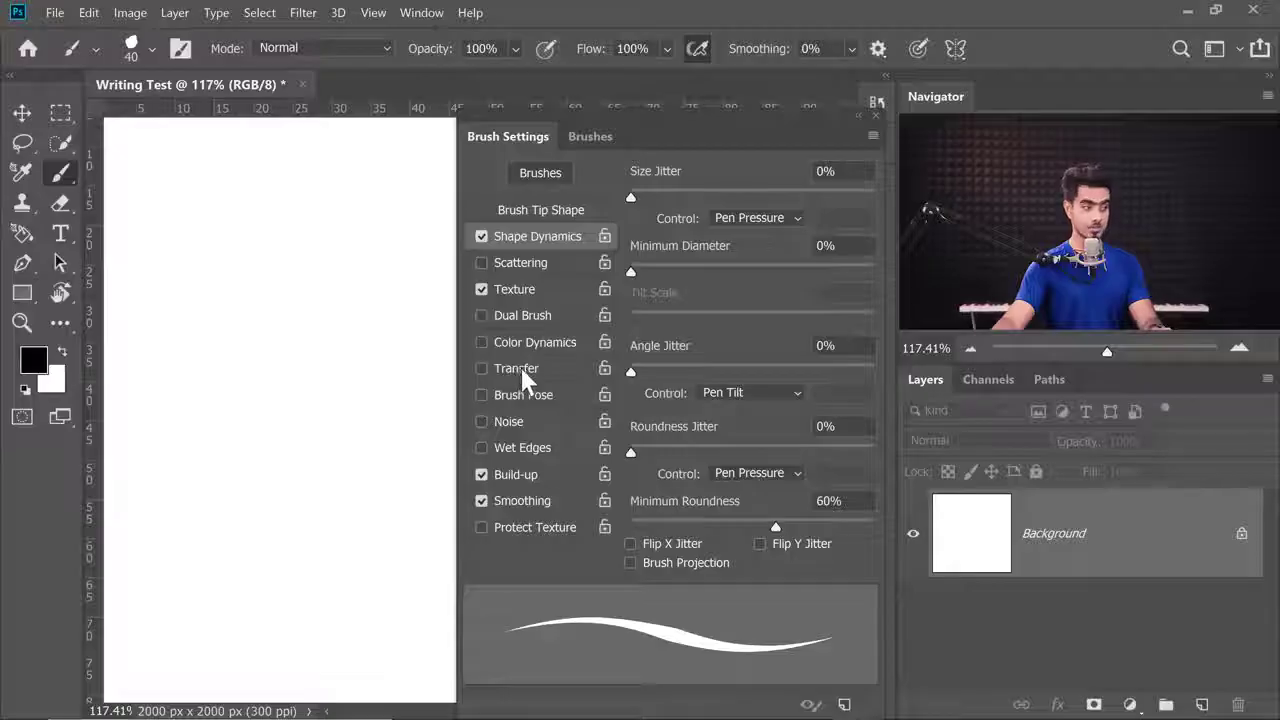
{"action": "left_click", "coordinate": [517, 369]}
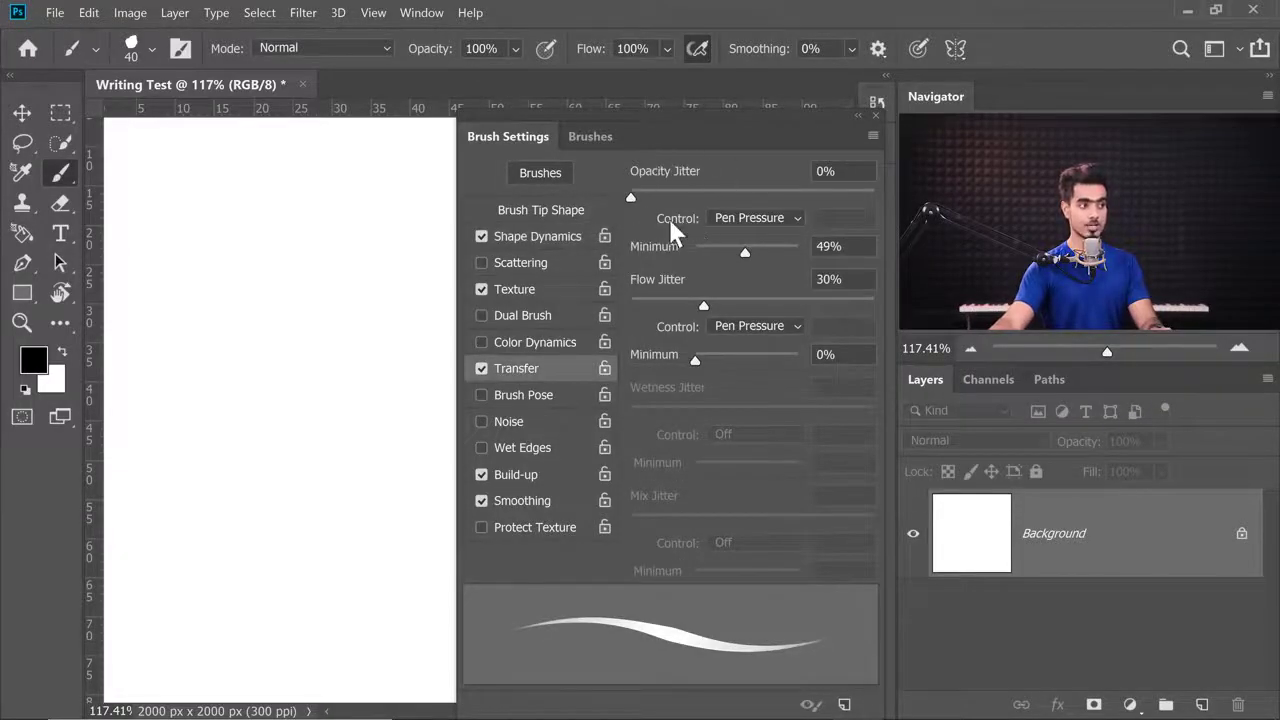
{"action": "left_click", "coordinate": [750, 217]}
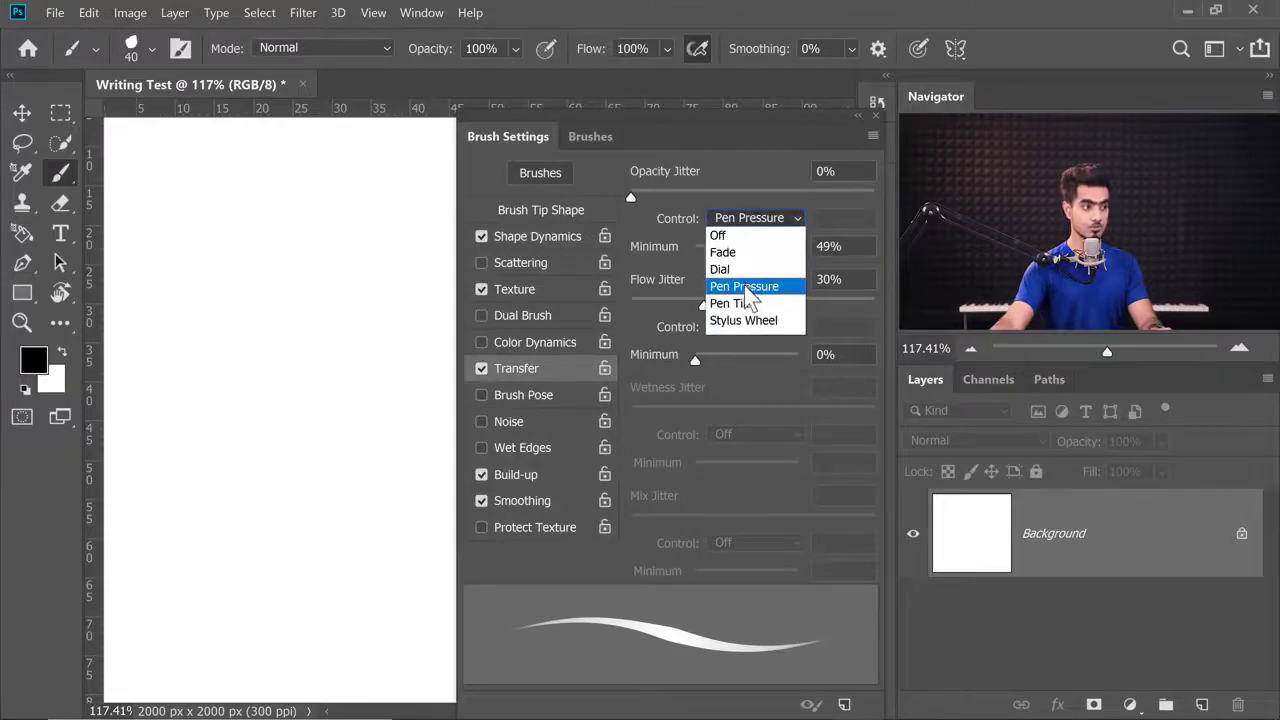
{"action": "left_click", "coordinate": [741, 286]}
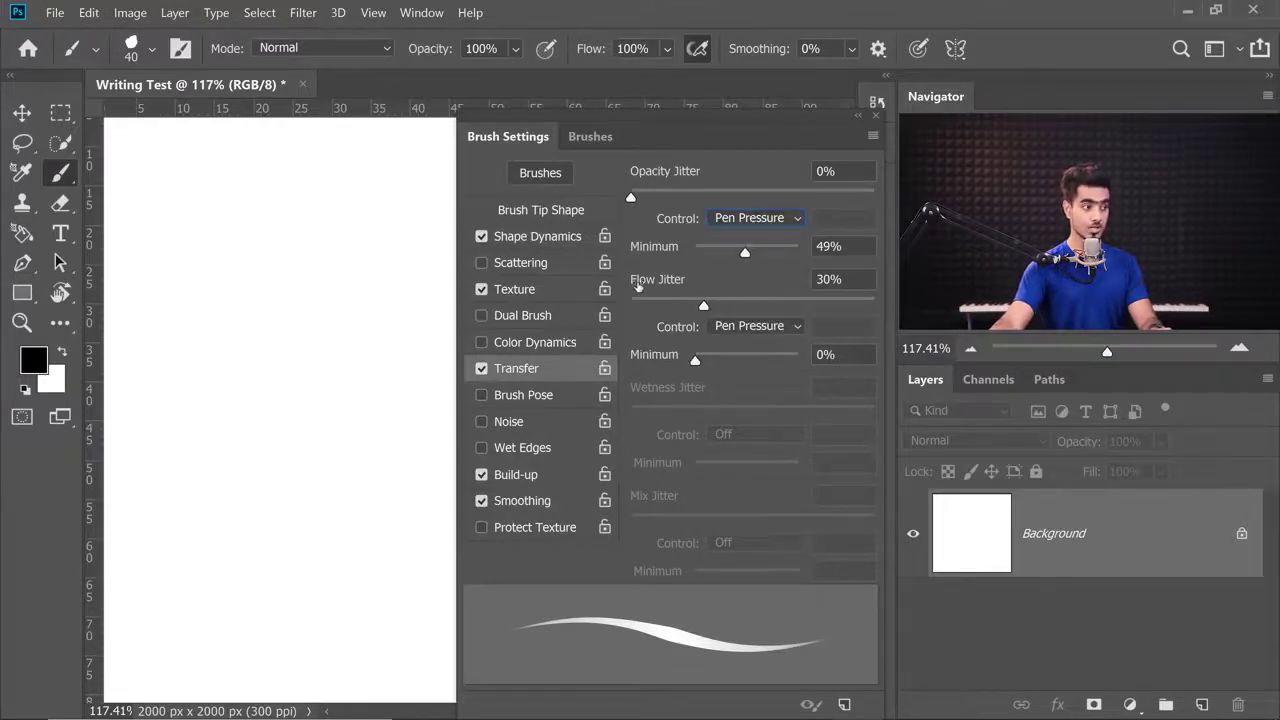
{"action": "left_click", "coordinate": [729, 322]}
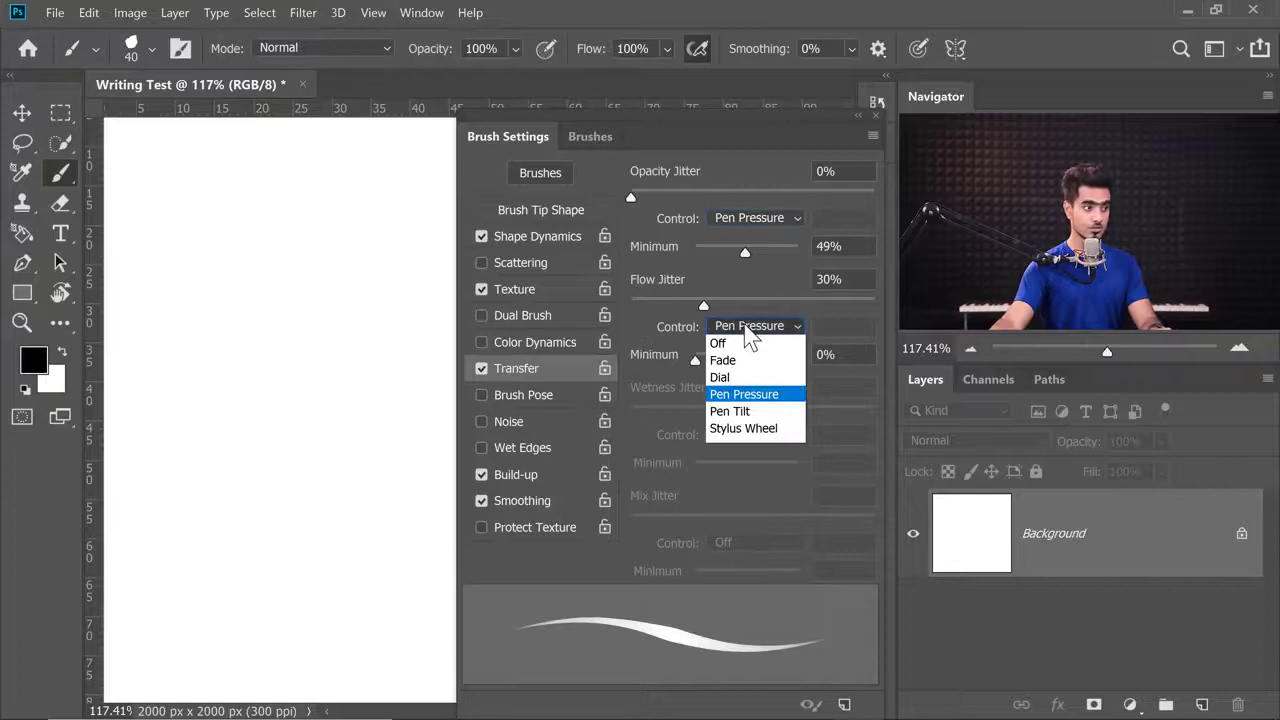
{"action": "left_click", "coordinate": [737, 392]}
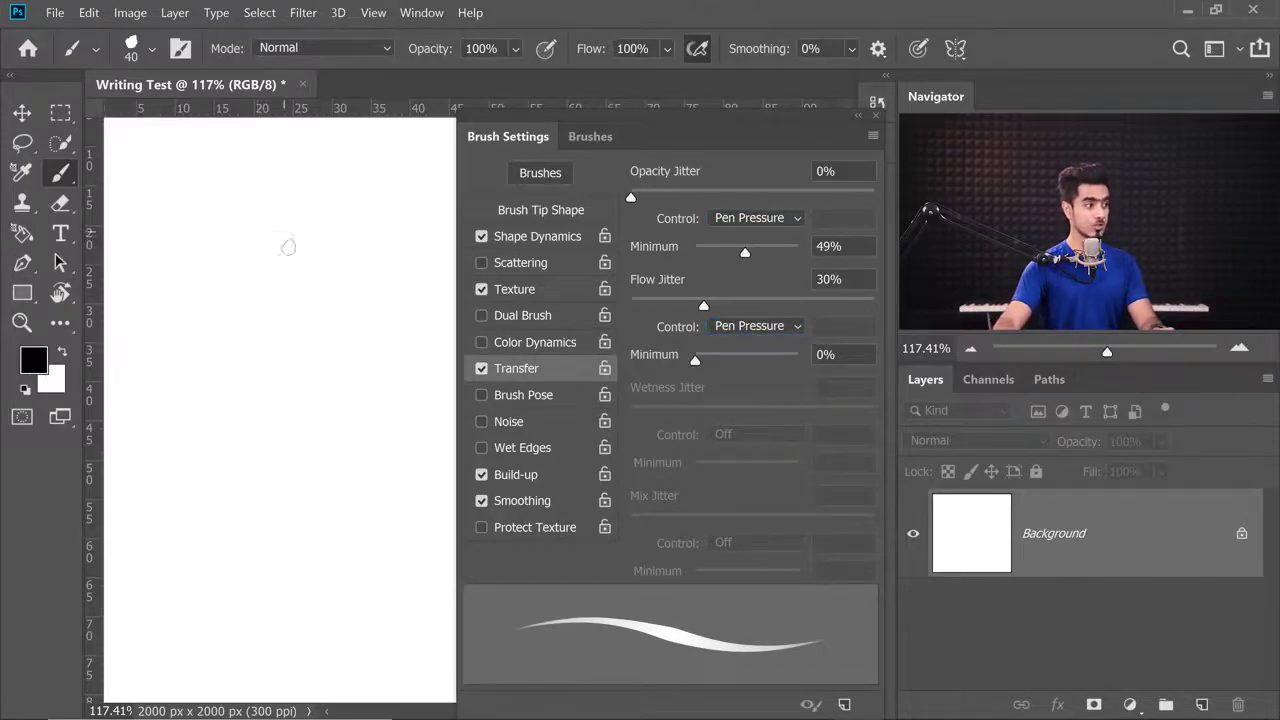
Paint a zigzag test stroke, set the minimum opacity to 0%, and paint a second zigzag beside it for comparison.
{"action": "mouse_move", "coordinate": [287, 246]}
{"action": "left_mouse_down"}
{"action": "mouse_move", "coordinate": [253, 282]}
{"action": "mouse_move", "coordinate": [309, 278]}
{"action": "mouse_move", "coordinate": [256, 322]}
{"action": "mouse_move", "coordinate": [348, 301]}
{"action": "mouse_move", "coordinate": [279, 349]}
{"action": "mouse_move", "coordinate": [382, 345]}
{"action": "mouse_move", "coordinate": [304, 394]}
{"action": "mouse_move", "coordinate": [400, 408]}
{"action": "mouse_move", "coordinate": [325, 450]}
{"action": "mouse_move", "coordinate": [406, 470]}
{"action": "mouse_move", "coordinate": [340, 497]}
{"action": "mouse_move", "coordinate": [371, 533]}
{"action": "mouse_move", "coordinate": [333, 543]}
{"action": "left_mouse_up"}
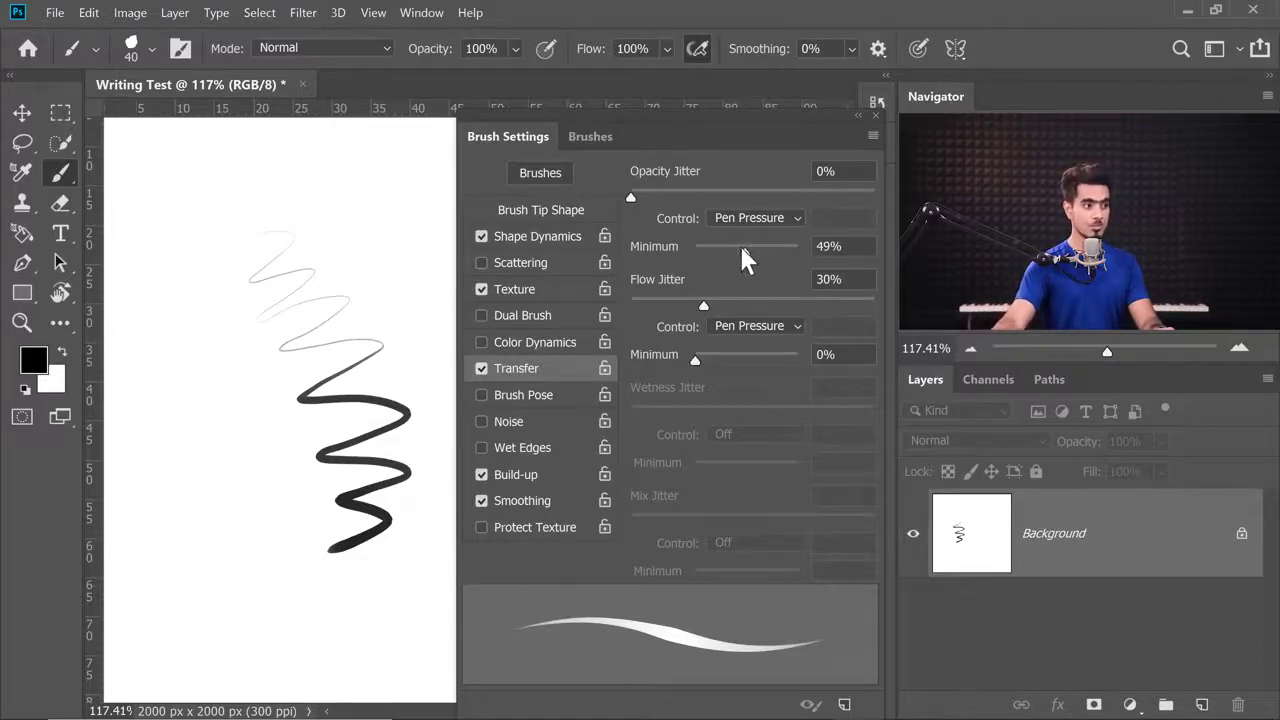
{"action": "left_click_drag", "start_coordinate": [741, 250], "coordinate": [663, 247]}
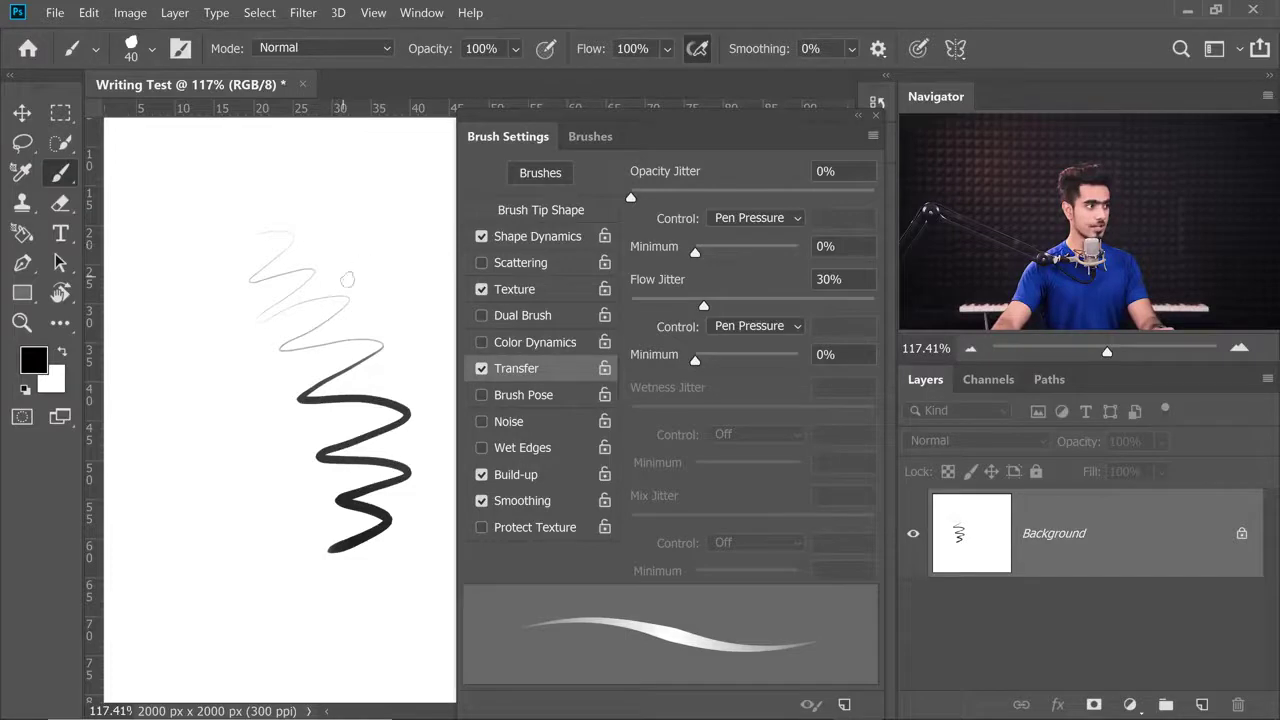
{"action": "mouse_move", "coordinate": [415, 334]}
{"action": "left_mouse_down"}
{"action": "mouse_move", "coordinate": [390, 351]}
{"action": "mouse_move", "coordinate": [437, 354]}
{"action": "mouse_move", "coordinate": [401, 381]}
{"action": "mouse_move", "coordinate": [437, 384]}
{"action": "mouse_move", "coordinate": [417, 412]}
{"action": "mouse_move", "coordinate": [442, 448]}
{"action": "mouse_move", "coordinate": [403, 472]}
{"action": "mouse_move", "coordinate": [433, 497]}
{"action": "mouse_move", "coordinate": [385, 531]}
{"action": "mouse_move", "coordinate": [403, 548]}
{"action": "mouse_move", "coordinate": [296, 549]}
{"action": "mouse_move", "coordinate": [345, 512]}
{"action": "left_mouse_up"}
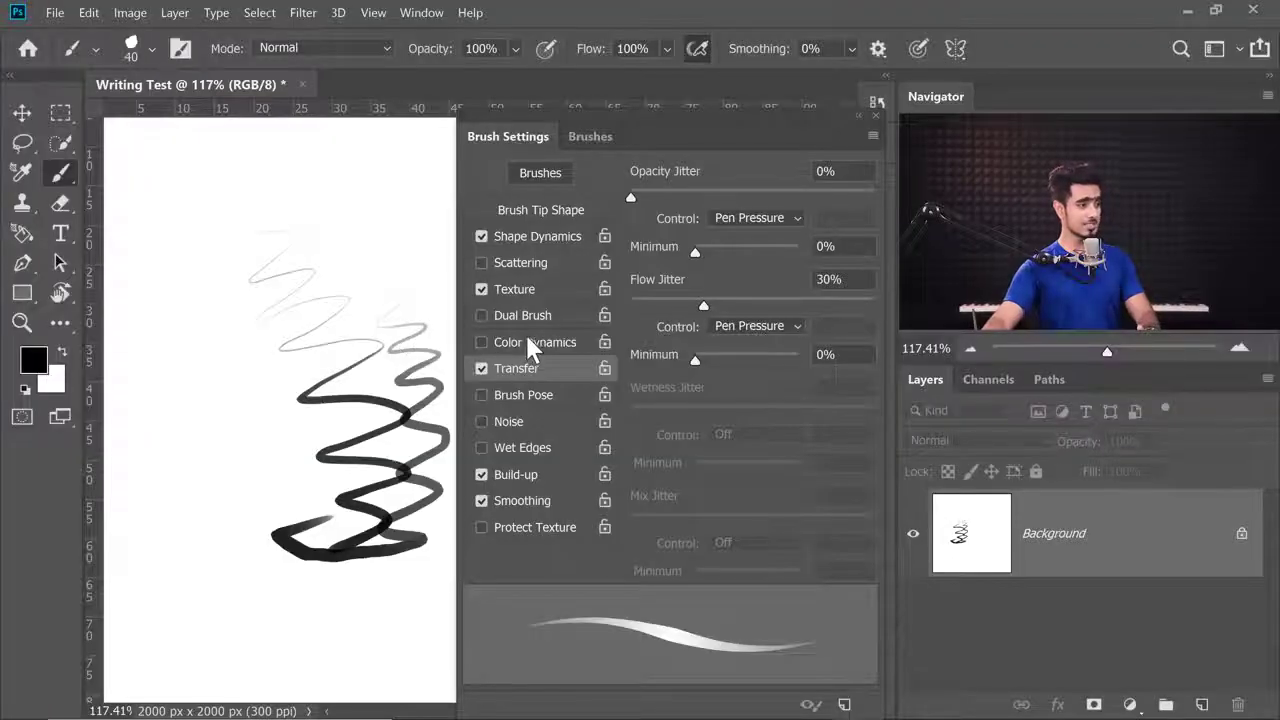
Turn on Color Dynamics to view its options, turn it off again and close the brush settings.
{"action": "left_click", "coordinate": [532, 342]}
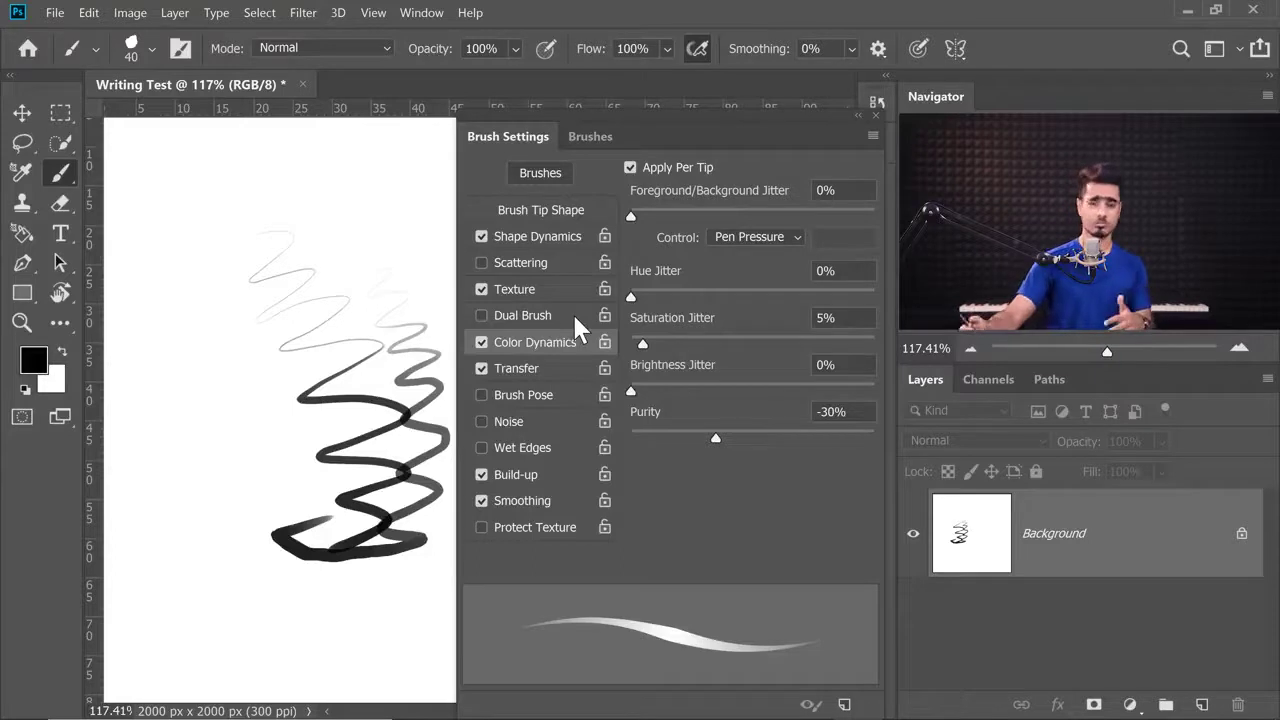
{"action": "left_click", "coordinate": [482, 343]}
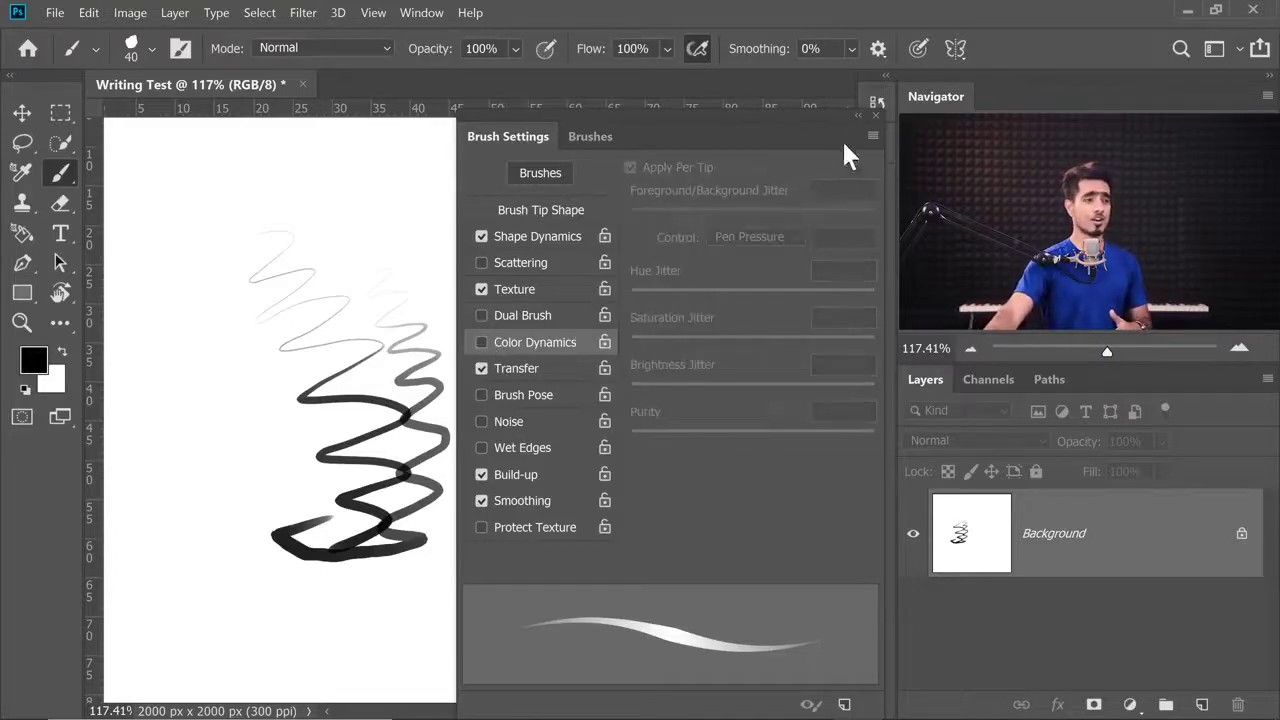
{"action": "left_click", "coordinate": [875, 115]}
Choose the 284 px Kyle's Spatter Brushes - Supreme brush from the Special Effects Brushes group.
{"action": "left_click", "coordinate": [131, 48]}
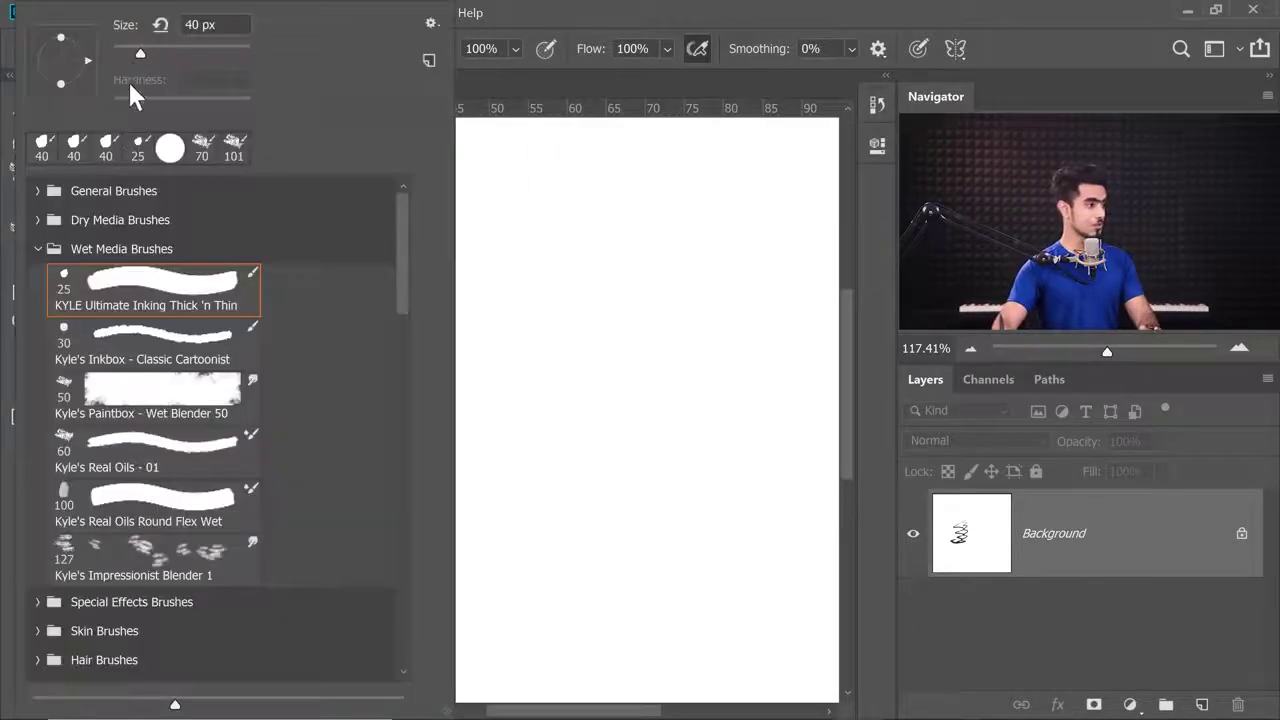
{"action": "left_click", "coordinate": [38, 249]}
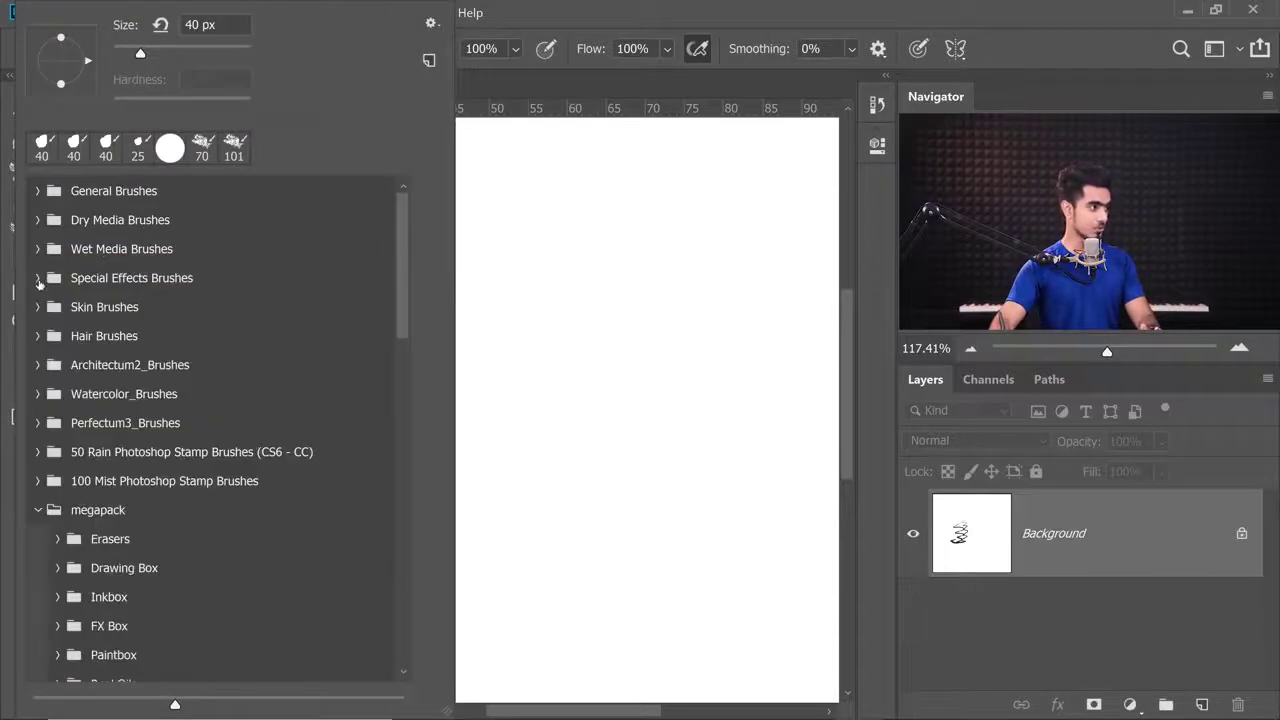
{"action": "left_click", "coordinate": [38, 279]}
{"action": "left_click", "coordinate": [184, 388]}
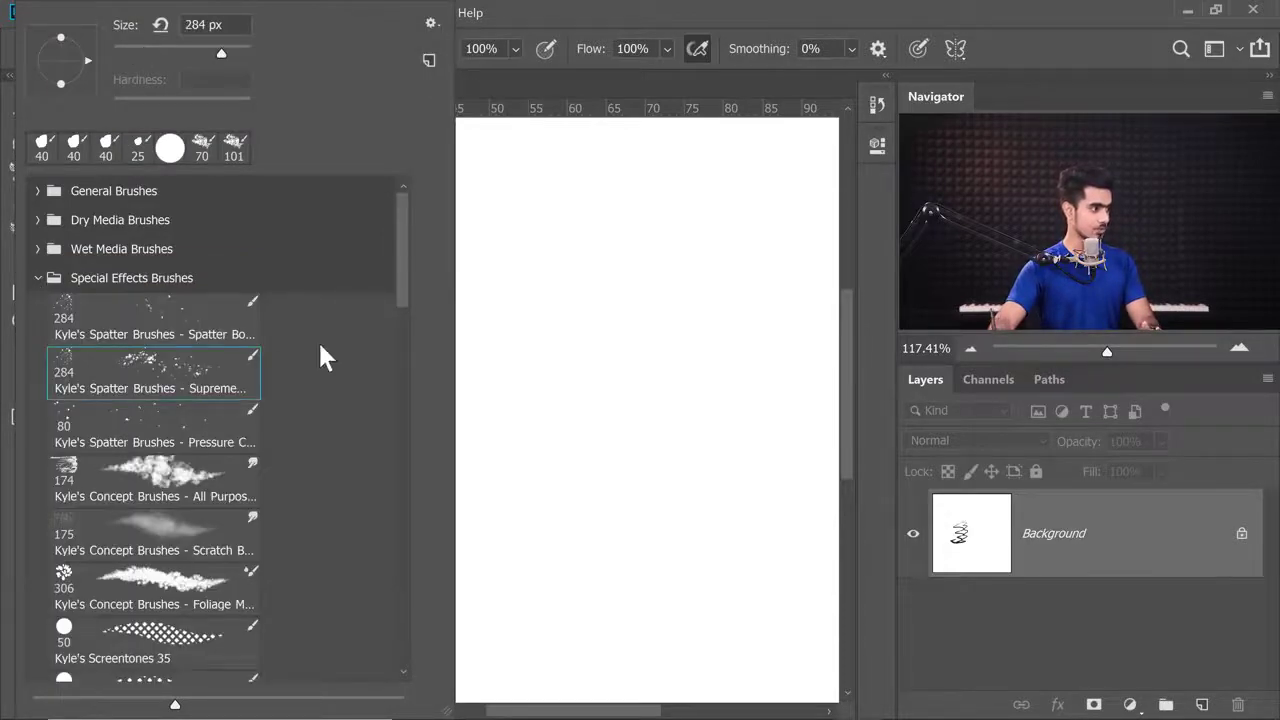
Paint spatter test strokes across the canvas.
{"action": "left_click", "coordinate": [545, 290]}
{"action": "mouse_move", "coordinate": [490, 240]}
{"action": "left_mouse_down"}
{"action": "mouse_move", "coordinate": [470, 360]}
{"action": "mouse_move", "coordinate": [525, 410]}
{"action": "mouse_move", "coordinate": [668, 470]}
{"action": "left_mouse_up"}
{"action": "mouse_move", "coordinate": [450, 260]}
{"action": "left_mouse_down"}
{"action": "mouse_move", "coordinate": [300, 300]}
{"action": "mouse_move", "coordinate": [330, 380]}
{"action": "mouse_move", "coordinate": [270, 450]}
{"action": "mouse_move", "coordinate": [310, 505]}
{"action": "left_mouse_up"}
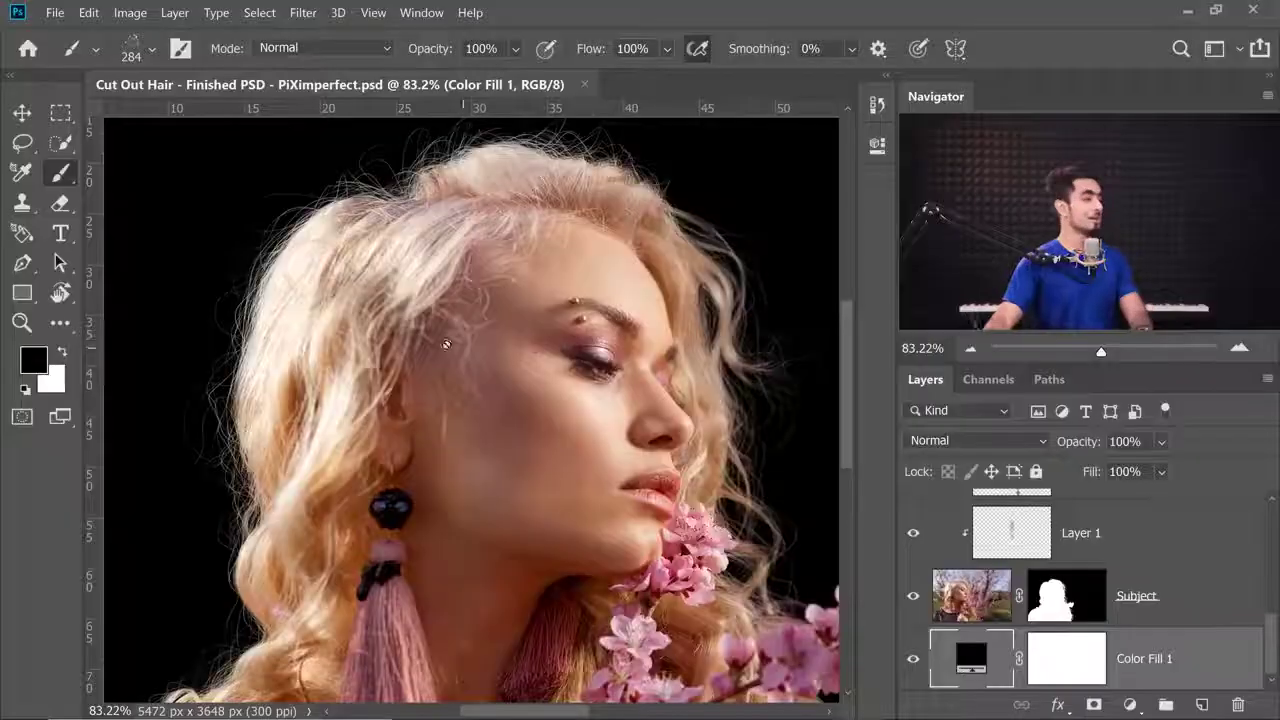
Isolate the Subject layer and disable its mask to examine the original photo around the hair.
{"action": "scroll", "coordinate": [252, 313], "scroll_direction": "up", "scroll_amount": 1}
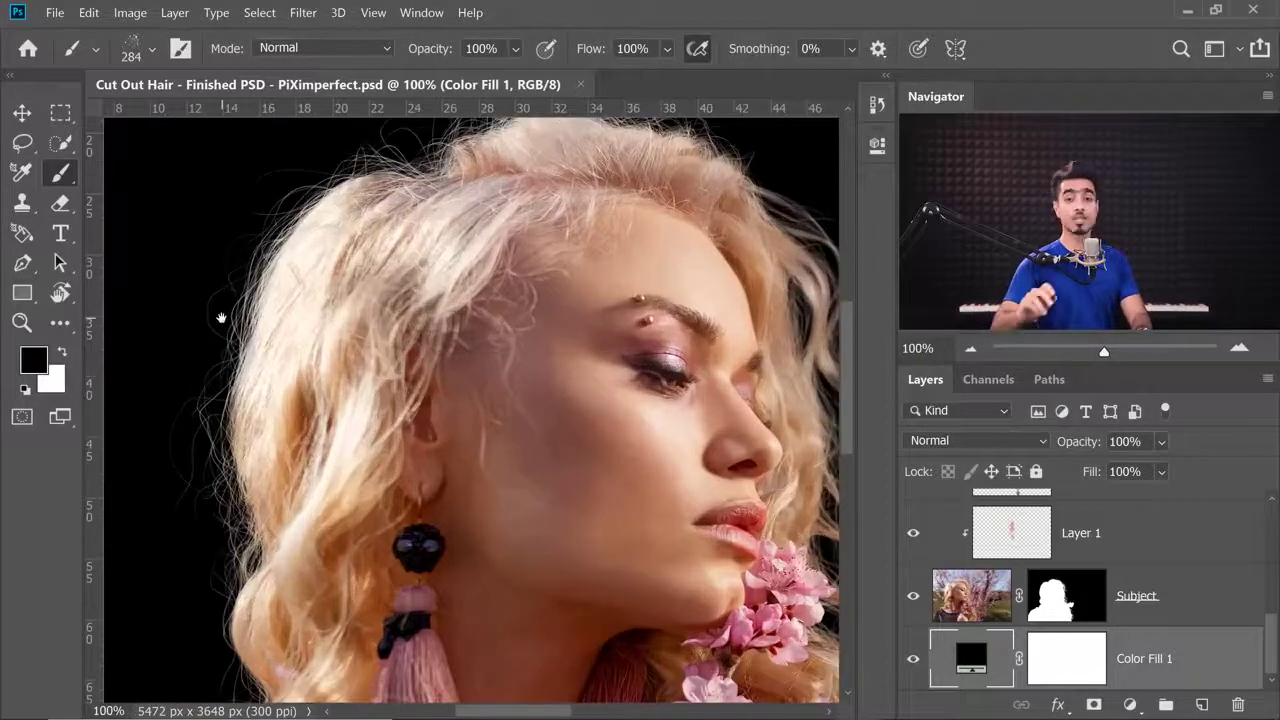
{"action": "left_click_drag", "start_coordinate": [478, 228], "coordinate": [394, 310]}
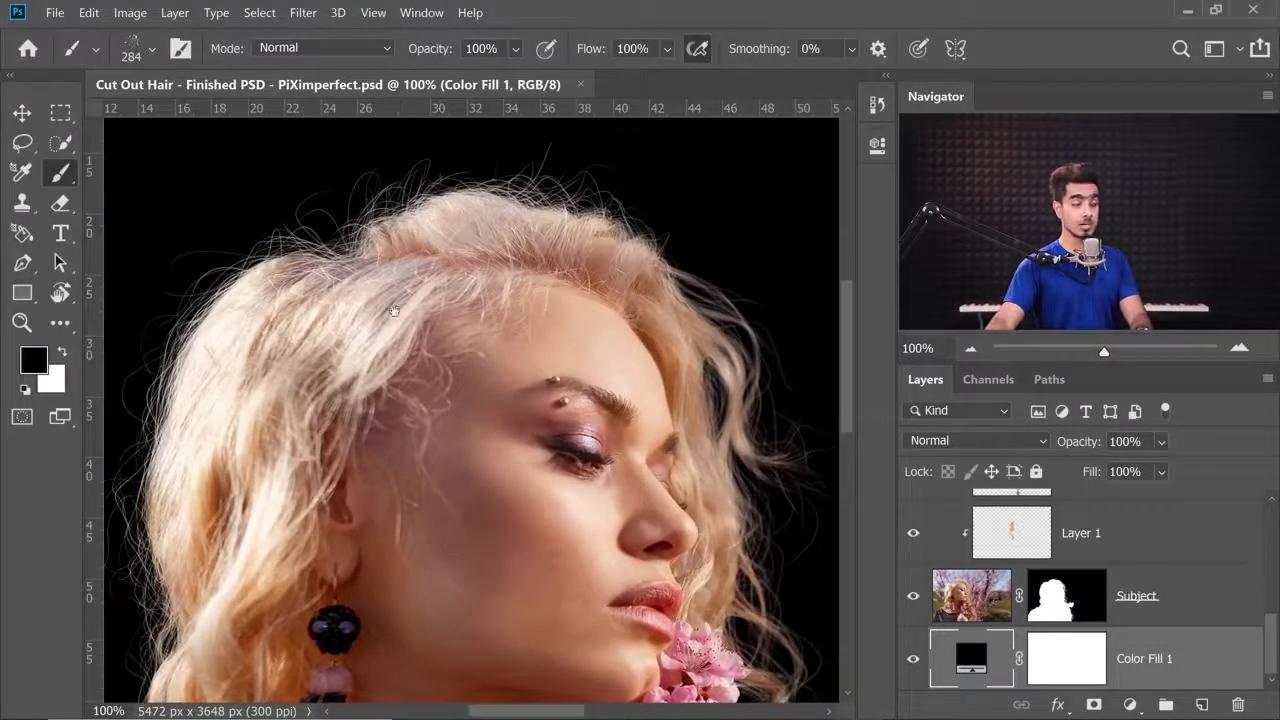
{"action": "left_click_drag", "start_coordinate": [419, 358], "coordinate": [415, 369]}
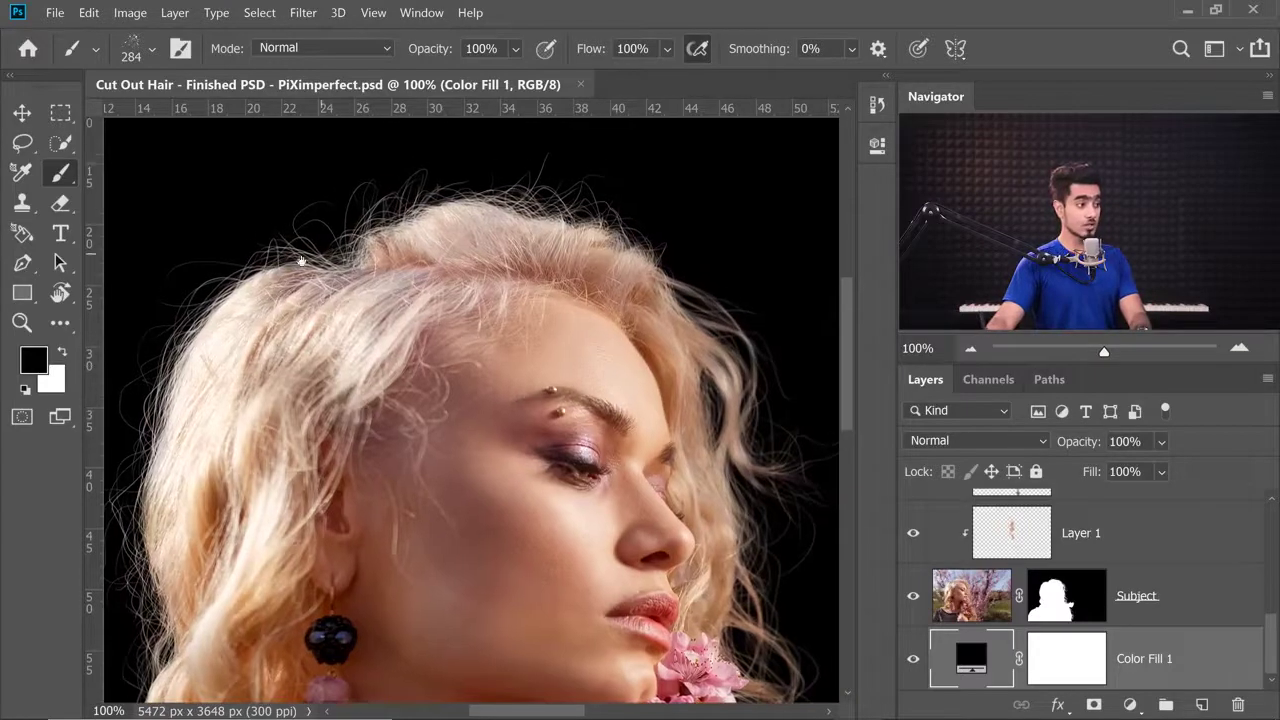
{"action": "left_click_drag", "start_coordinate": [301, 262], "coordinate": [379, 229]}
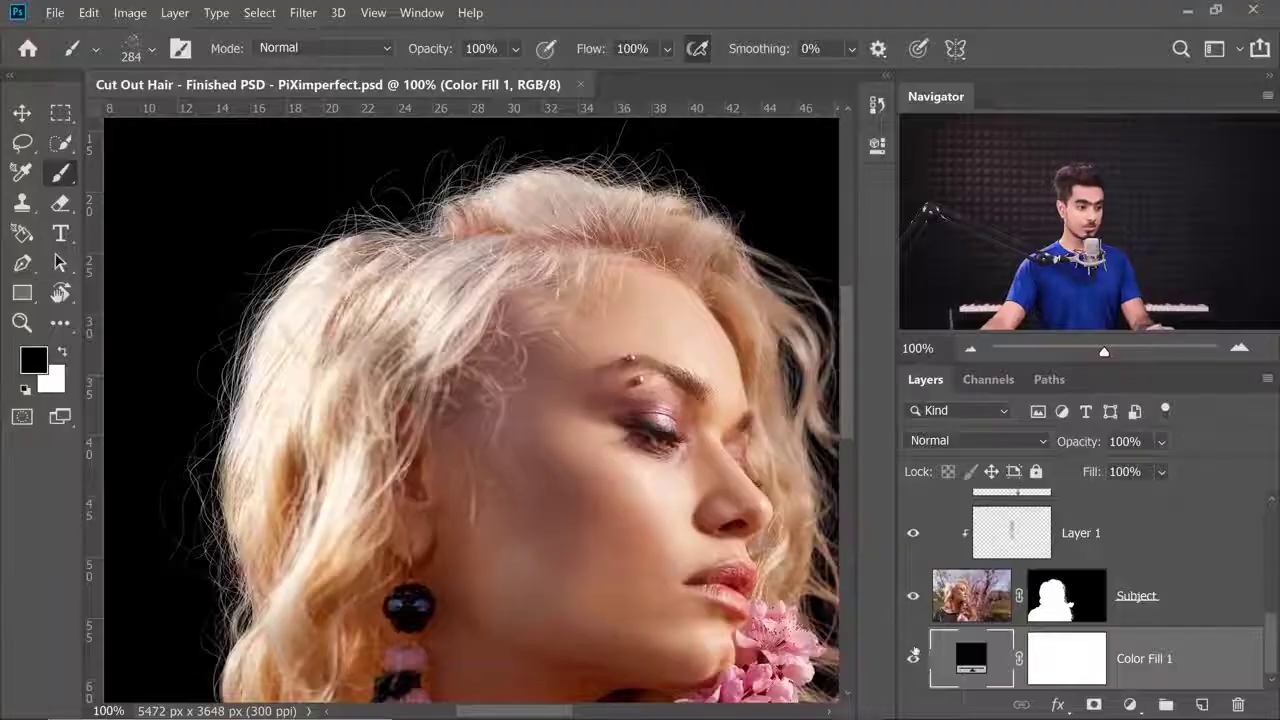
{"action": "left_click", "coordinate": [912, 595], "text": "alt"}
{"action": "left_click", "coordinate": [1062, 600], "text": "shift"}
{"action": "left_click_drag", "start_coordinate": [766, 492], "coordinate": [437, 351]}
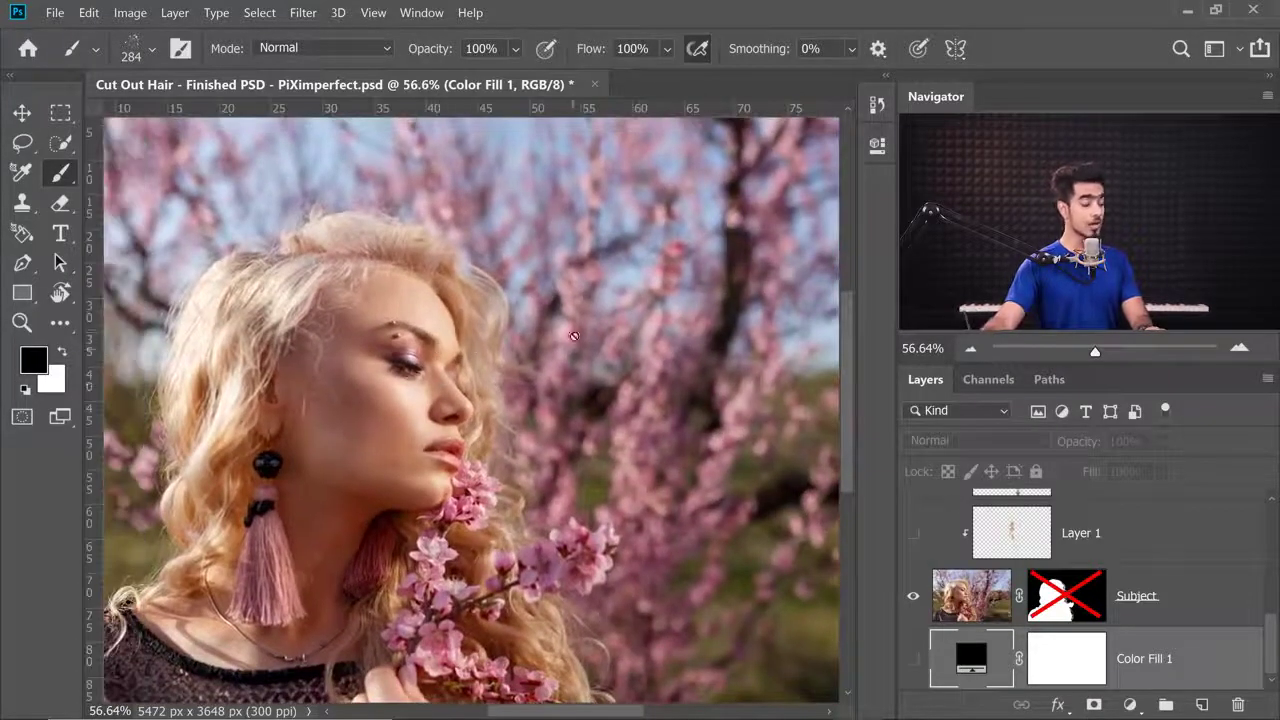
{"action": "scroll", "coordinate": [526, 312], "scroll_direction": "up", "scroll_amount": 3}
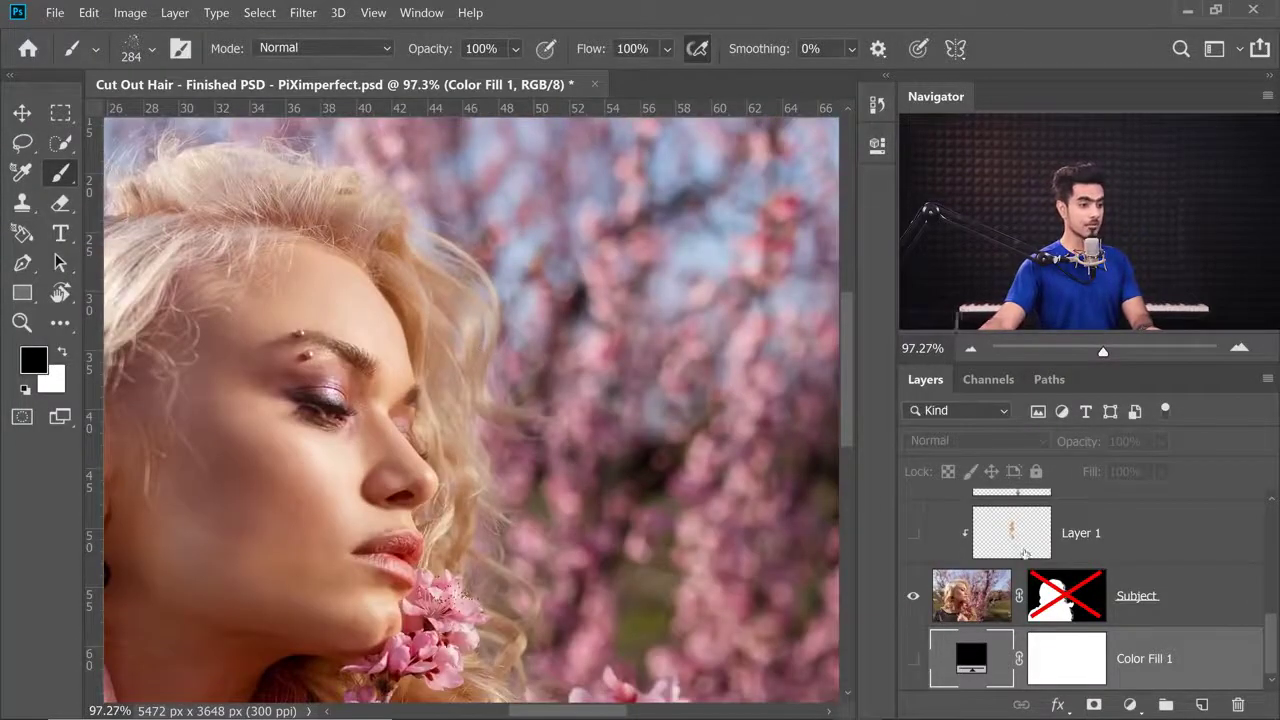
Re-enable the Subject layer's mask and show the black Color Fill 1 layer behind the cut-out.
{"action": "left_click", "coordinate": [1066, 600], "text": "shift"}
{"action": "left_click", "coordinate": [913, 660]}
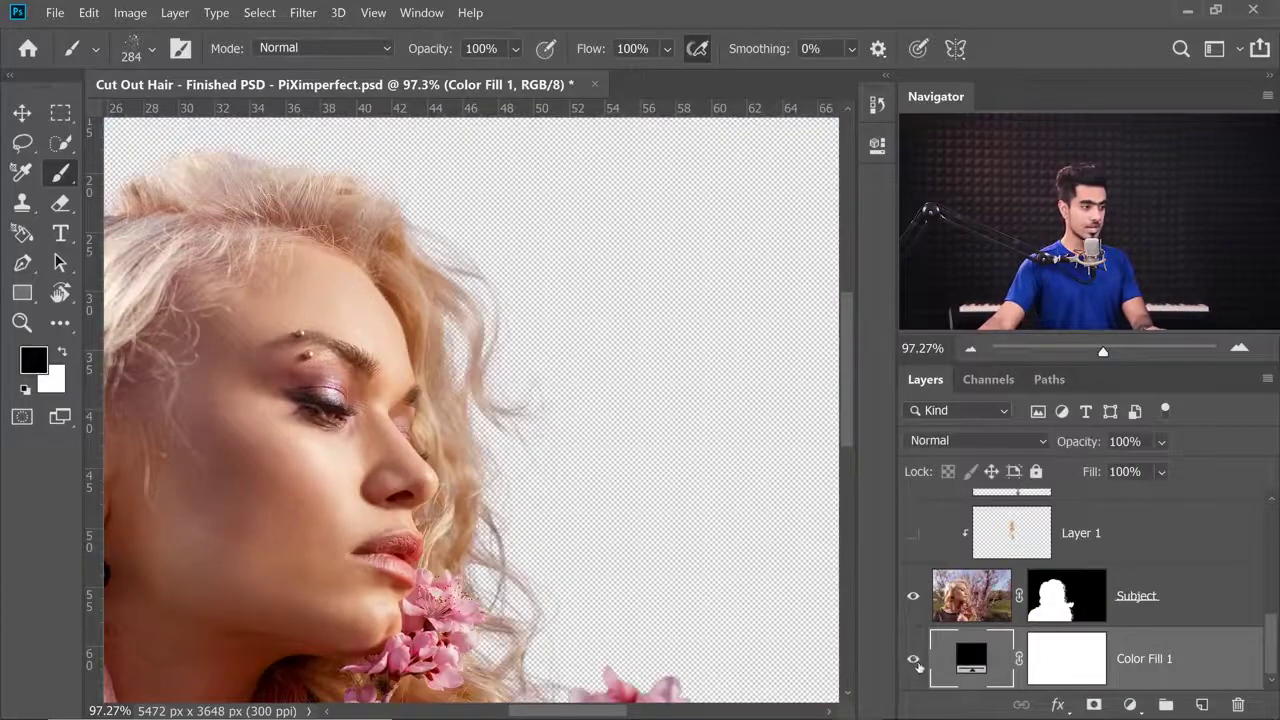
{"action": "left_click_drag", "start_coordinate": [591, 469], "coordinate": [555, 469]}
{"action": "left_click_drag", "start_coordinate": [591, 469], "coordinate": [637, 532]}
{"action": "left_click_drag", "start_coordinate": [234, 516], "coordinate": [257, 381]}
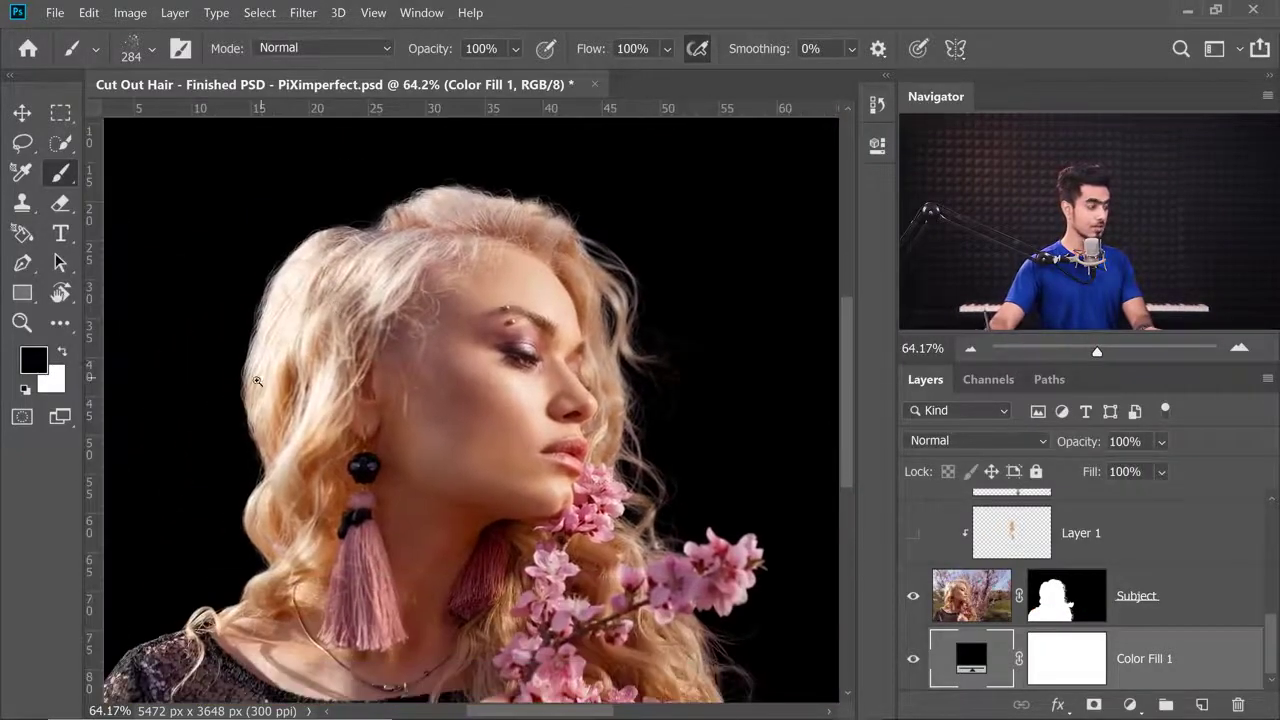
{"action": "scroll", "coordinate": [257, 381], "scroll_direction": "up", "scroll_amount": 5}
{"action": "scroll", "coordinate": [290, 330], "scroll_direction": "up", "scroll_amount": 2}
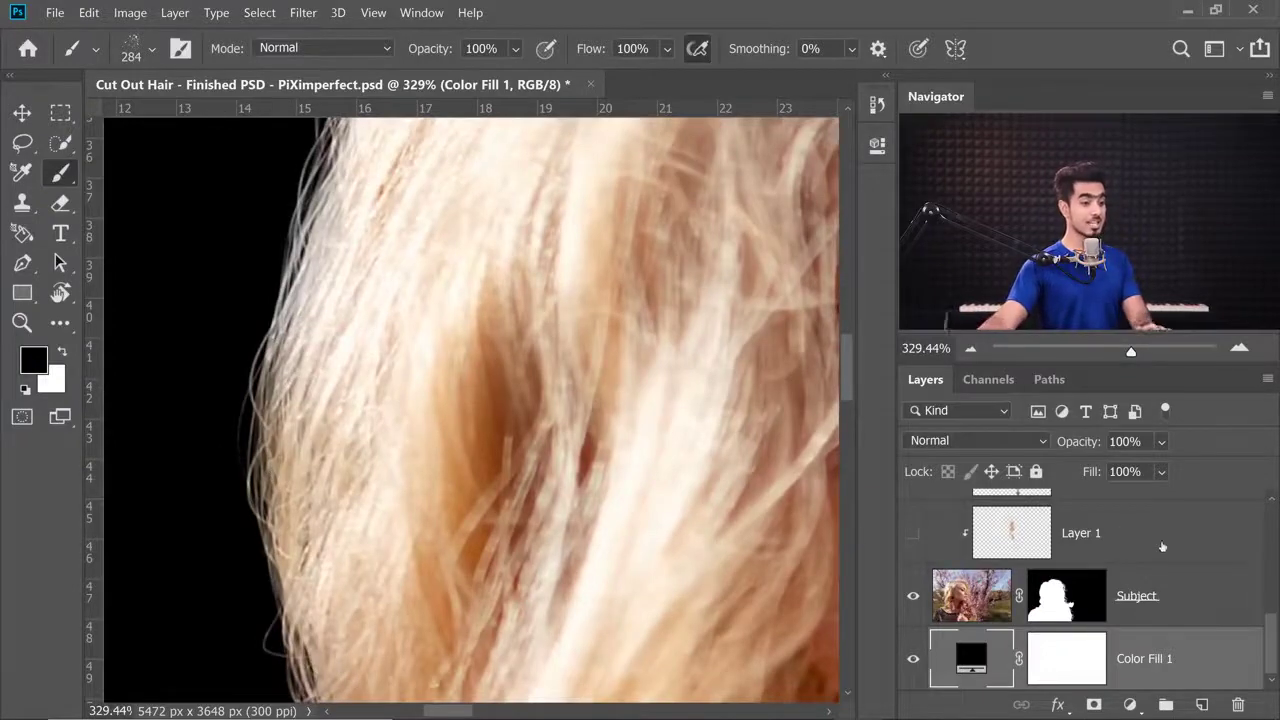
Make the Hair 1, Hair 2 and Hair 3 layers visible.
{"action": "scroll", "coordinate": [1270, 632], "scroll_direction": "up", "scroll_amount": 1}
{"action": "scroll", "coordinate": [1274, 632], "scroll_direction": "up", "scroll_amount": 1}
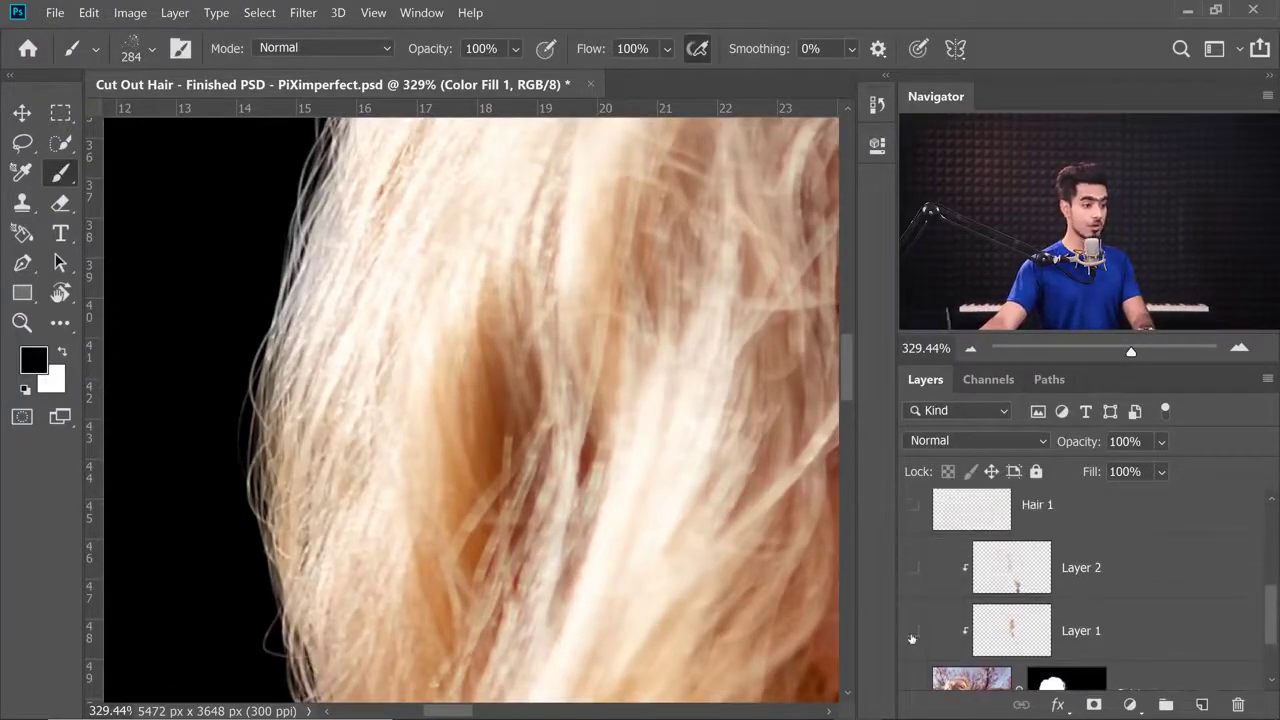
{"action": "scroll", "coordinate": [1263, 612], "scroll_direction": "up", "scroll_amount": 2}
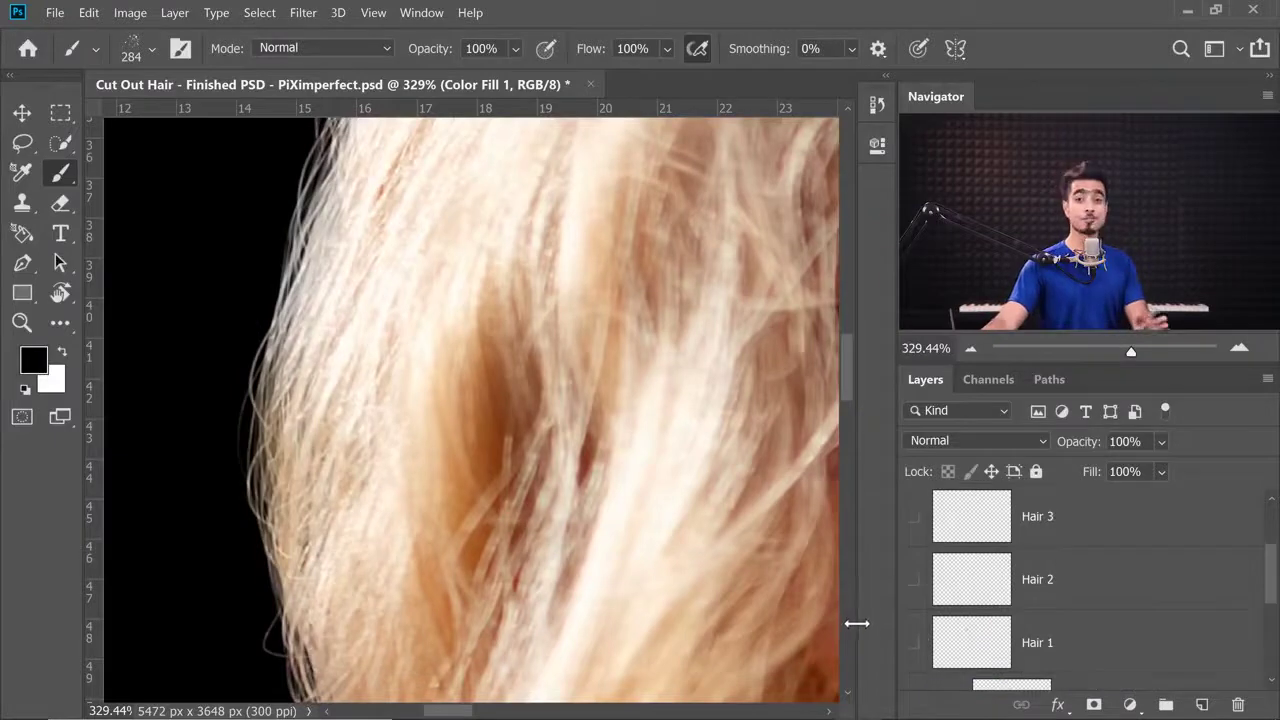
{"action": "key", "text": "ctrl+0"}
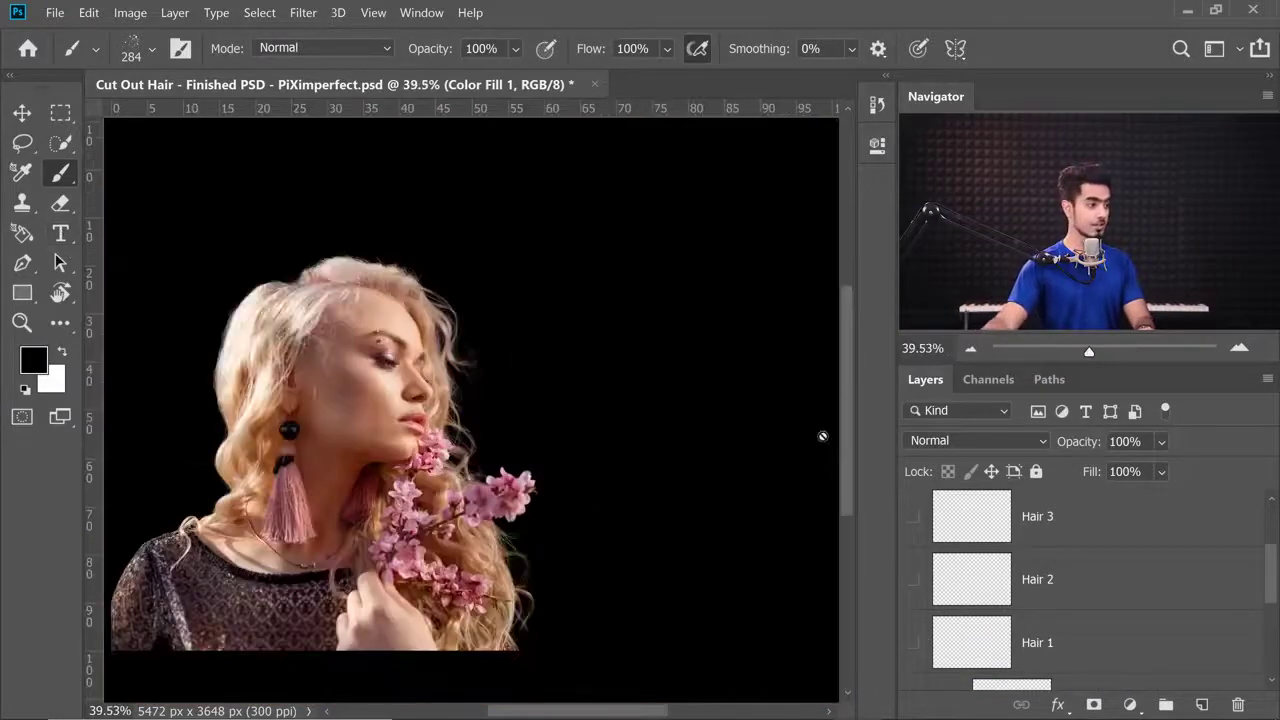
{"action": "left_click", "coordinate": [913, 642]}
{"action": "left_click", "coordinate": [913, 579]}
{"action": "left_click", "coordinate": [913, 516]}
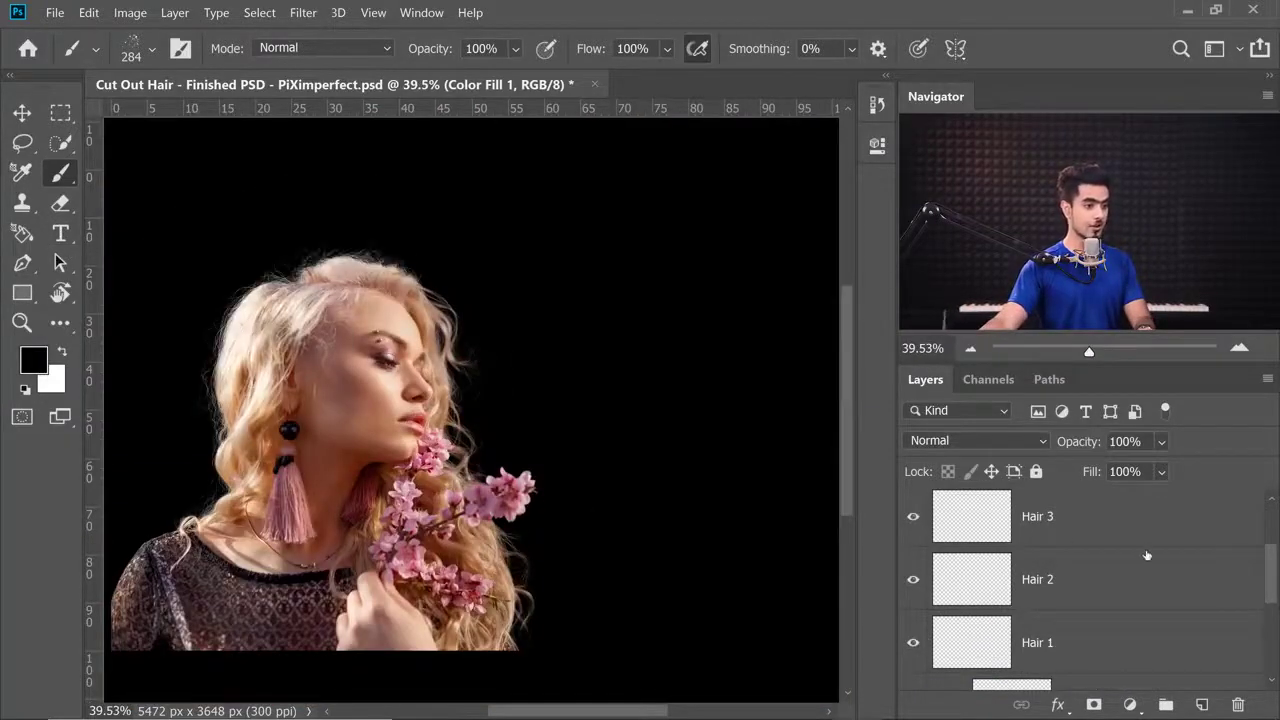
Hide the Hair 2 layer.
{"action": "left_click_drag", "start_coordinate": [1263, 587], "coordinate": [1265, 550]}
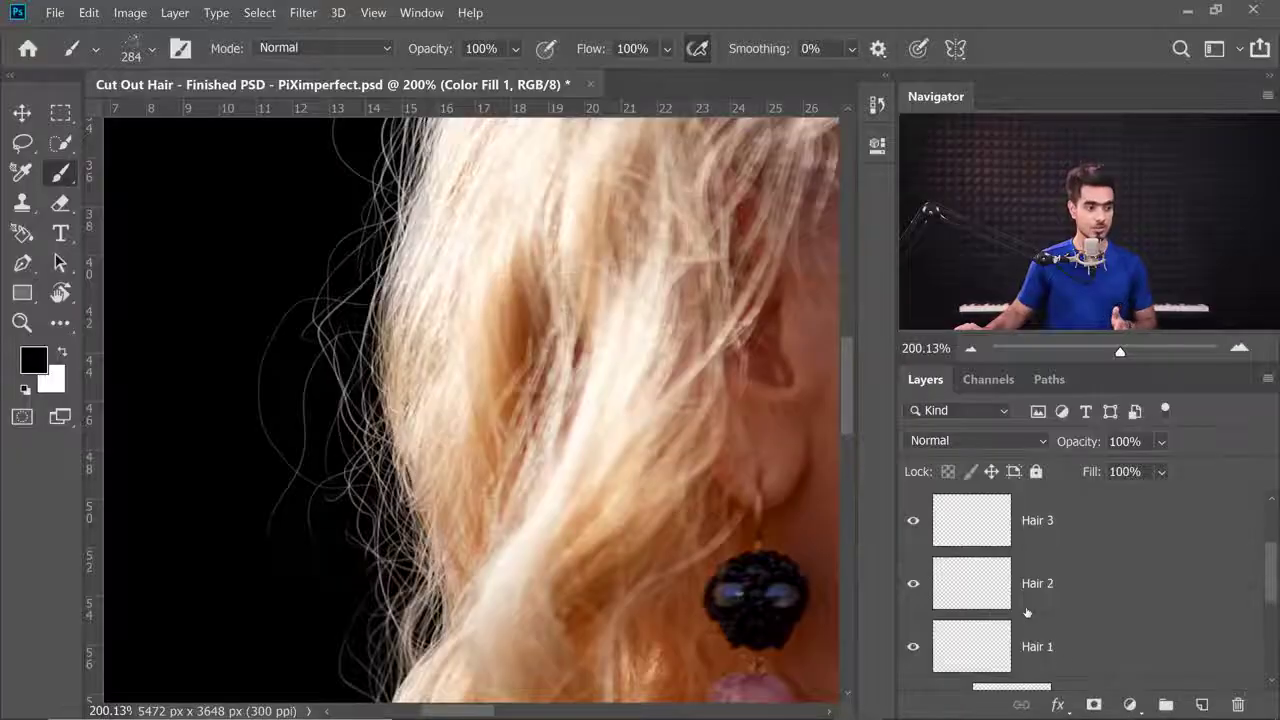
{"action": "scroll", "coordinate": [1027, 612], "scroll_direction": "down", "scroll_amount": 1}
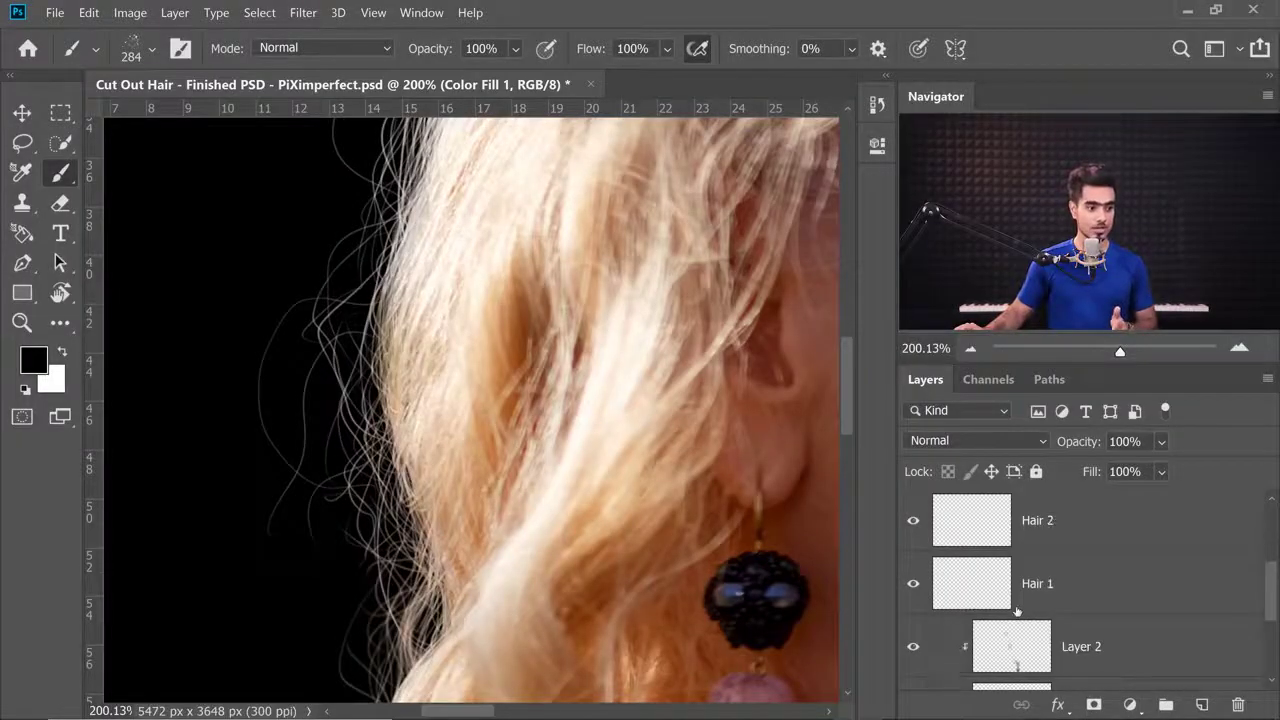
{"action": "scroll", "coordinate": [1020, 640], "scroll_direction": "up", "scroll_amount": 1}
{"action": "left_click", "coordinate": [913, 583]}
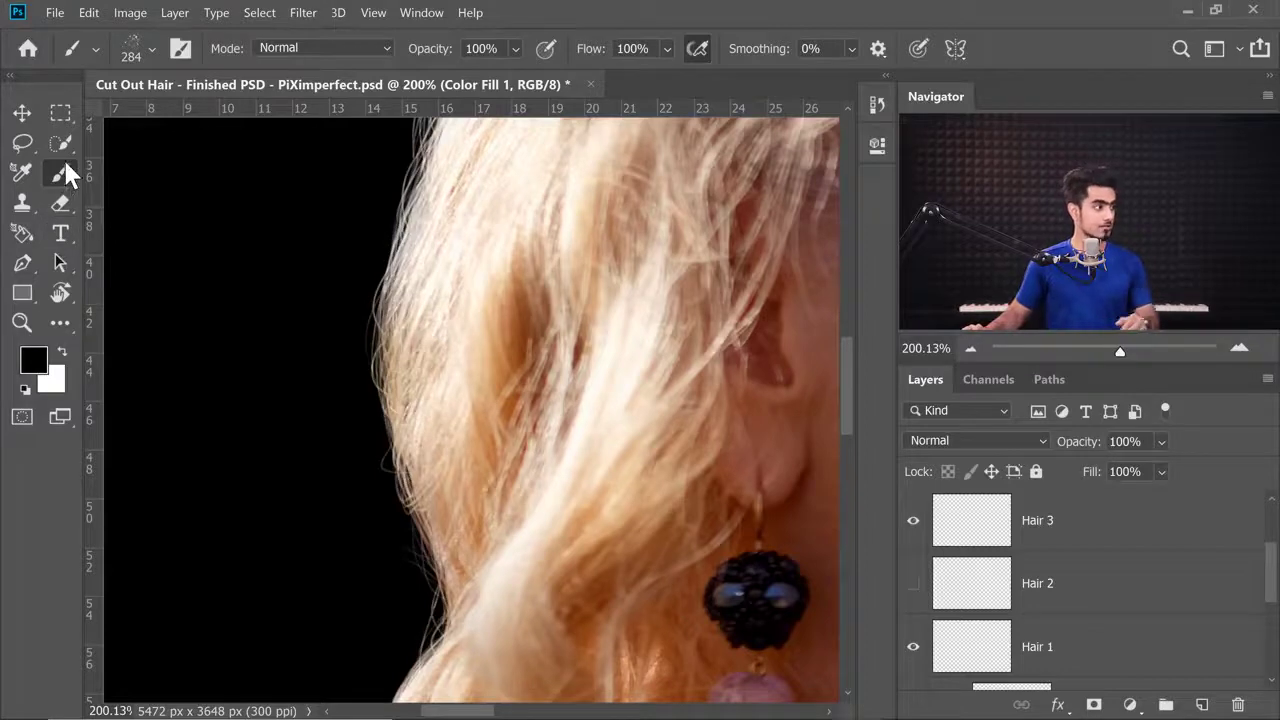
Choose the Single Hair brush from the Hair Brushes group.
{"action": "left_click", "coordinate": [131, 47]}
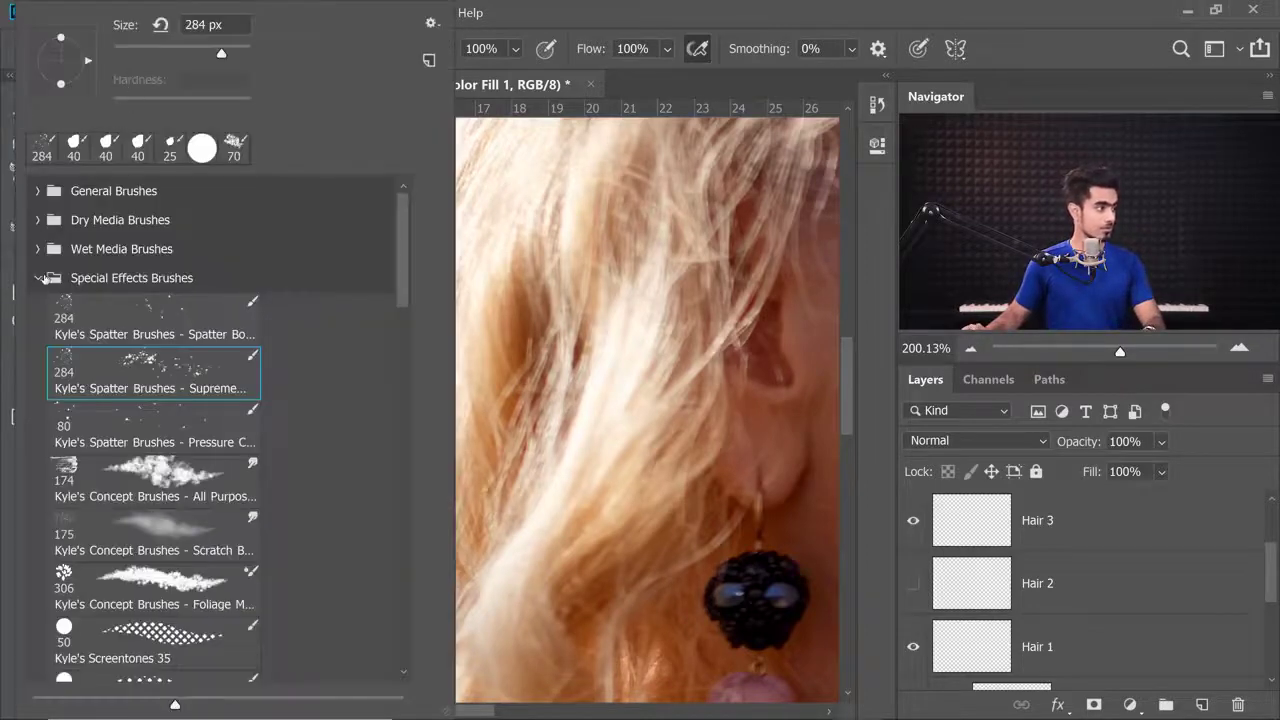
{"action": "left_click", "coordinate": [37, 279]}
{"action": "left_click", "coordinate": [38, 337]}
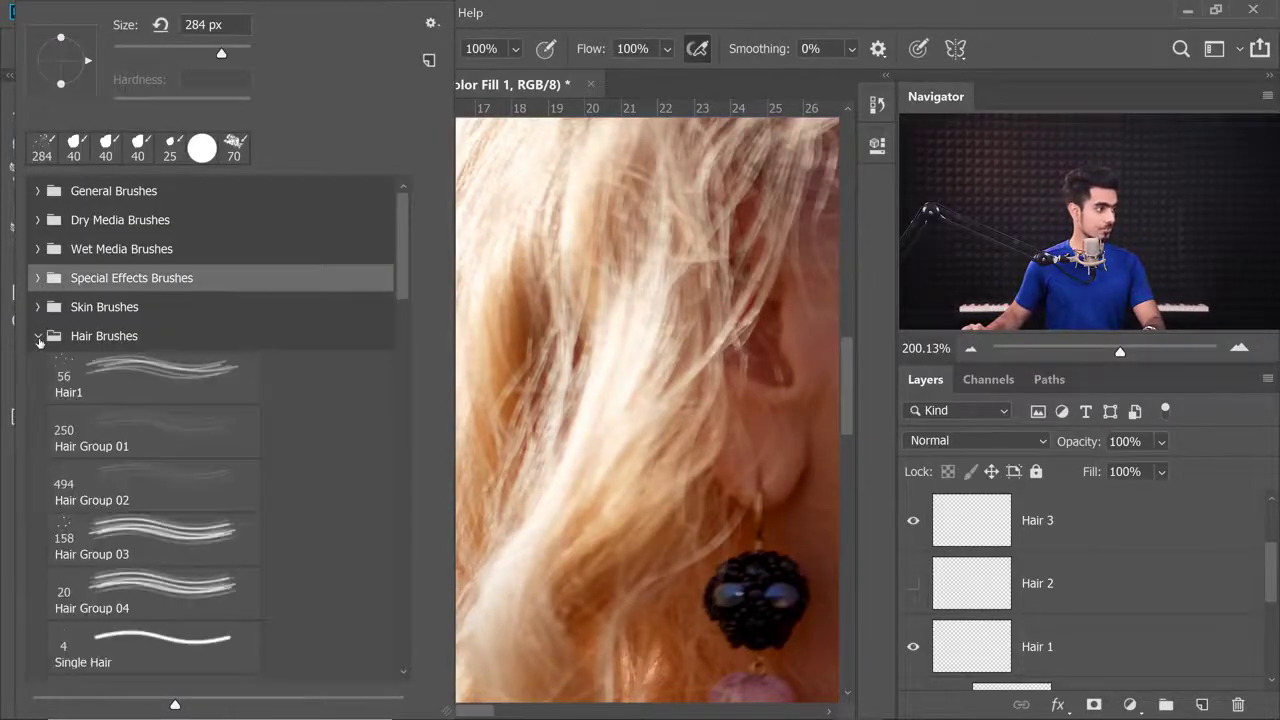
{"action": "scroll", "coordinate": [147, 468], "scroll_direction": "down", "scroll_amount": 1}
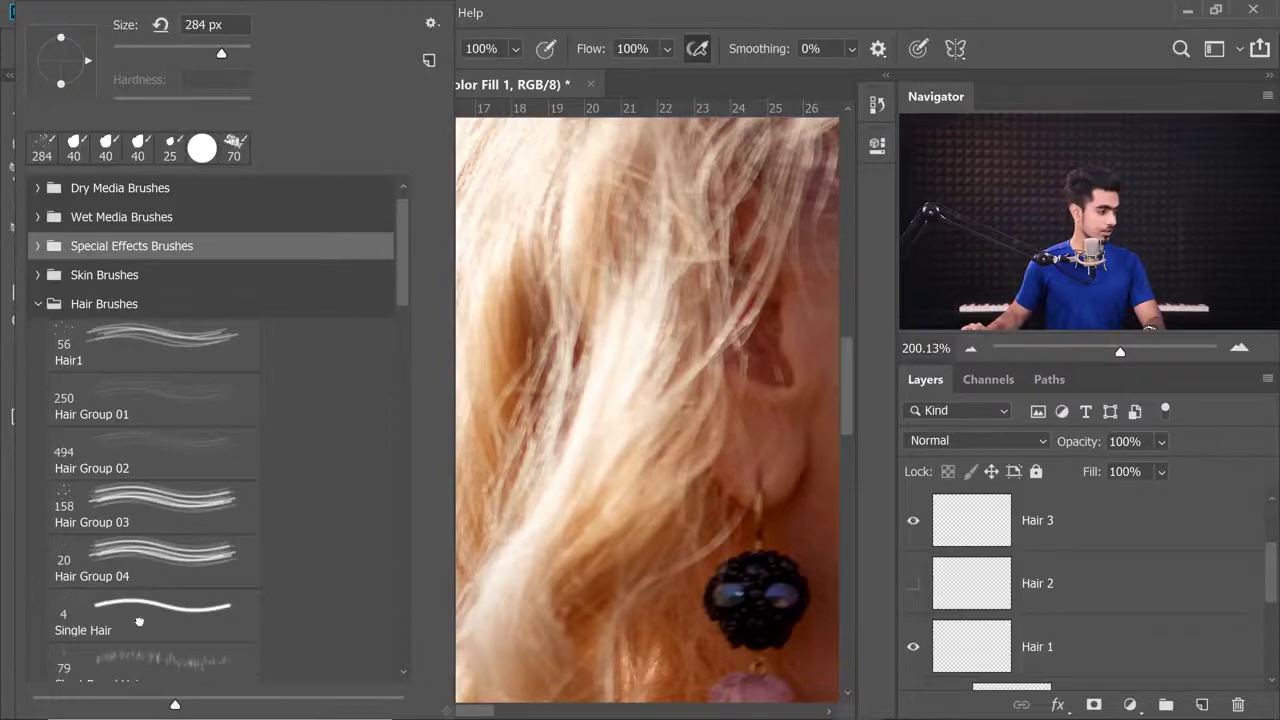
{"action": "left_click", "coordinate": [139, 622]}
{"action": "left_click", "coordinate": [663, 21]}
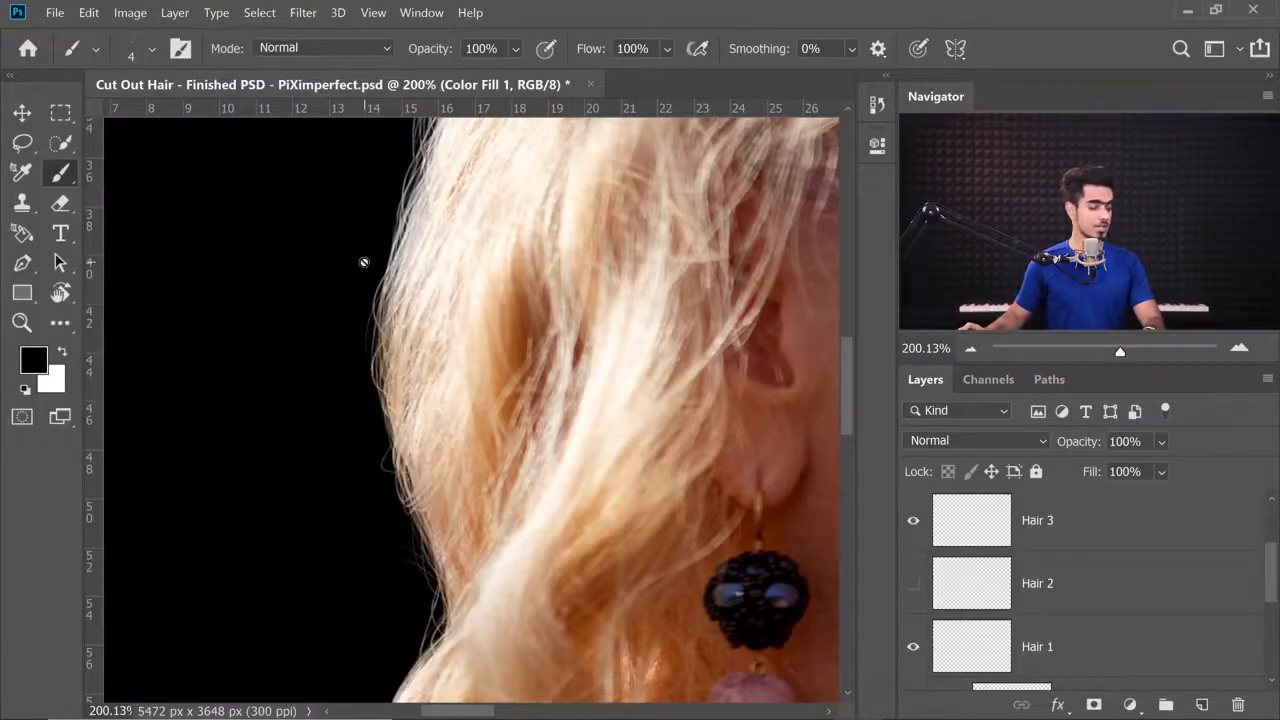
Add a new empty layer directly above the Hair 2 layer.
{"action": "left_click", "coordinate": [1044, 587]}
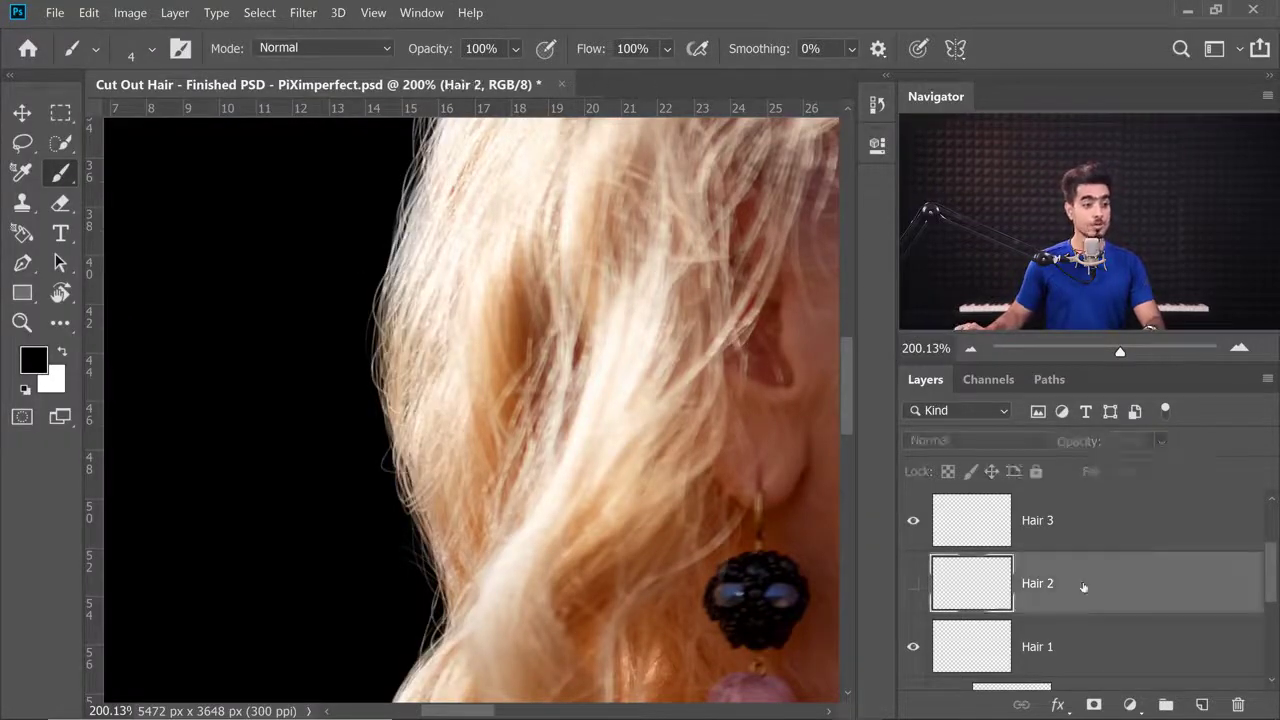
{"action": "left_click", "coordinate": [1201, 705]}
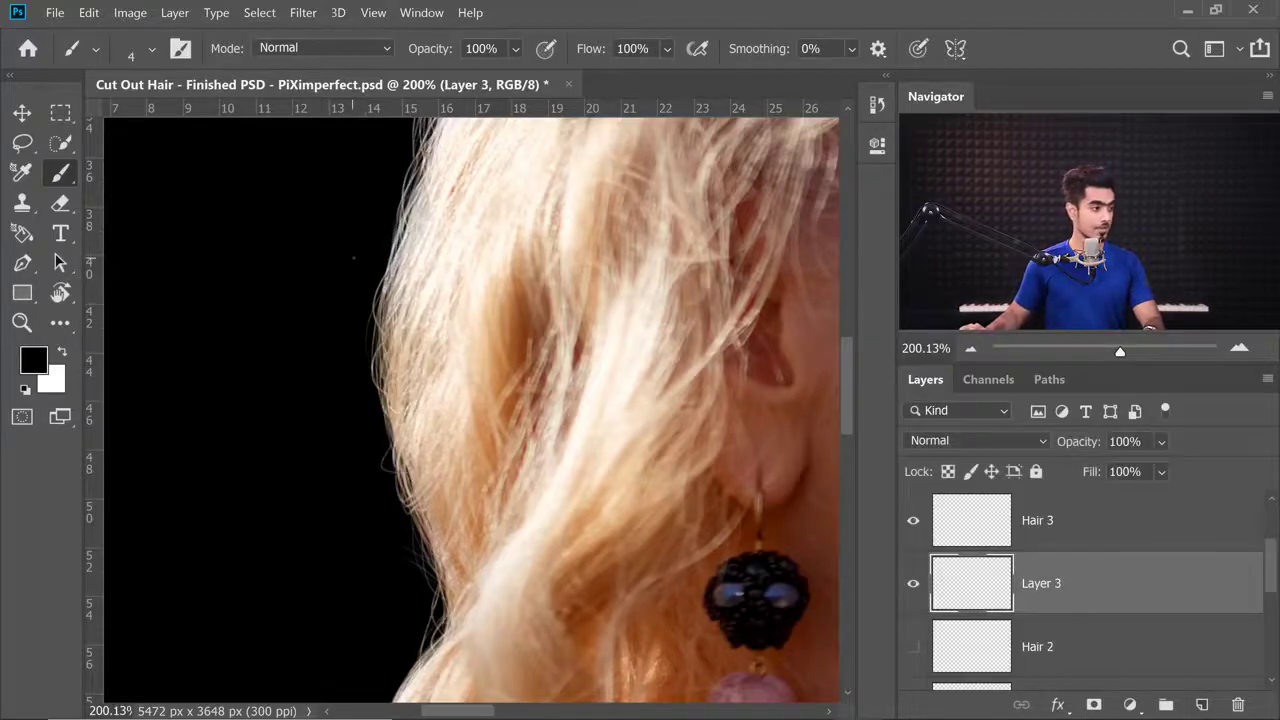
Set the brush size to 2 px and sample a light blonde color from the hair.
{"action": "scroll", "coordinate": [389, 300], "scroll_direction": "up", "scroll_amount": 3}
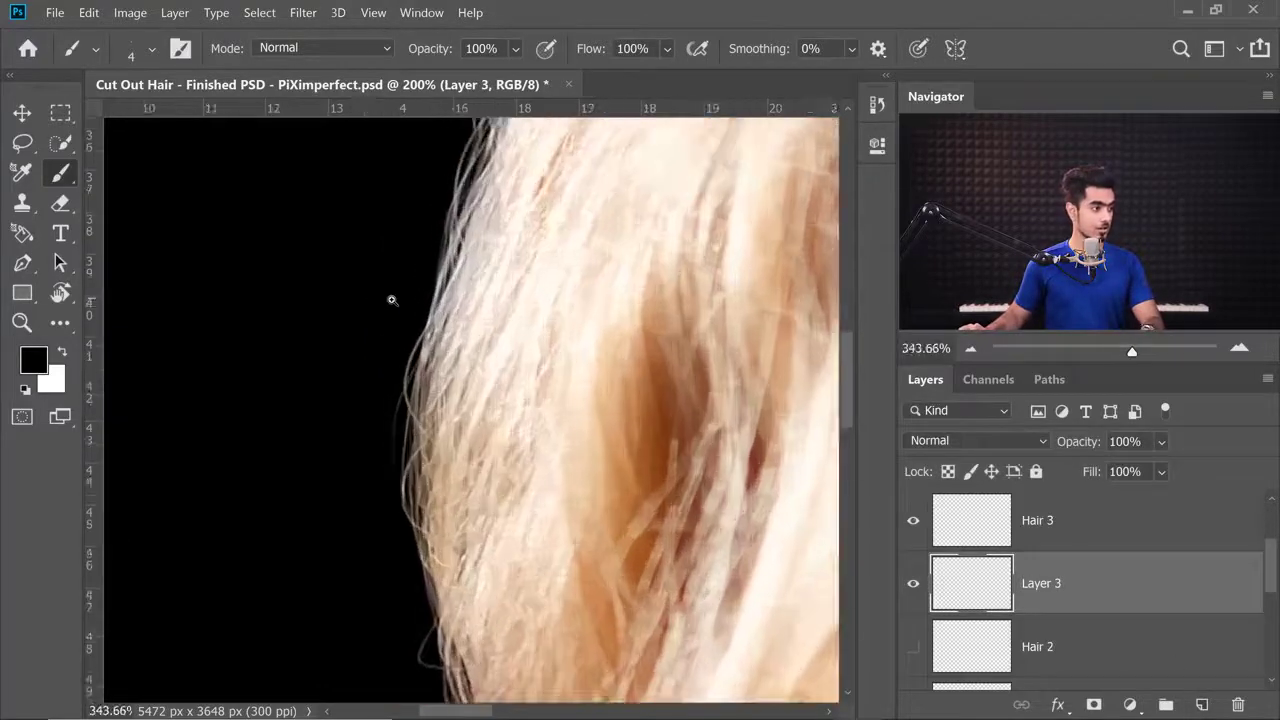
{"action": "left_click", "coordinate": [153, 50]}
{"action": "type", "text": "2"}
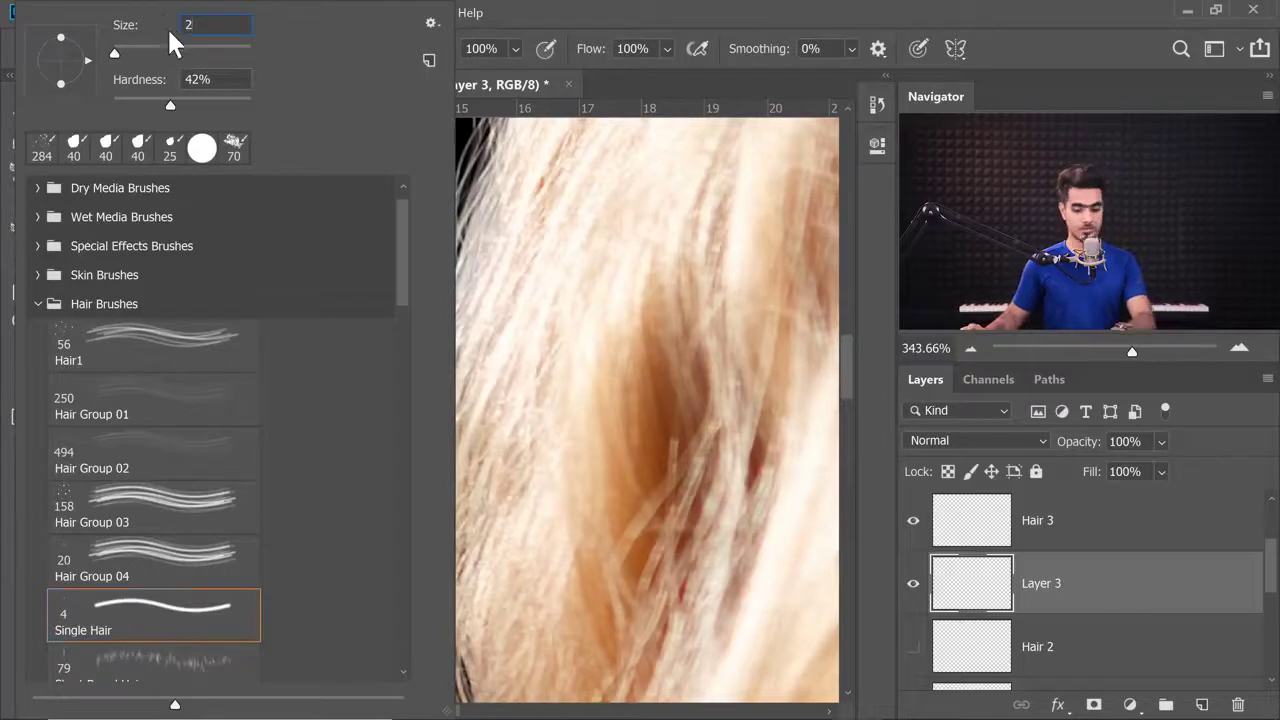
{"action": "key", "text": "Return"}
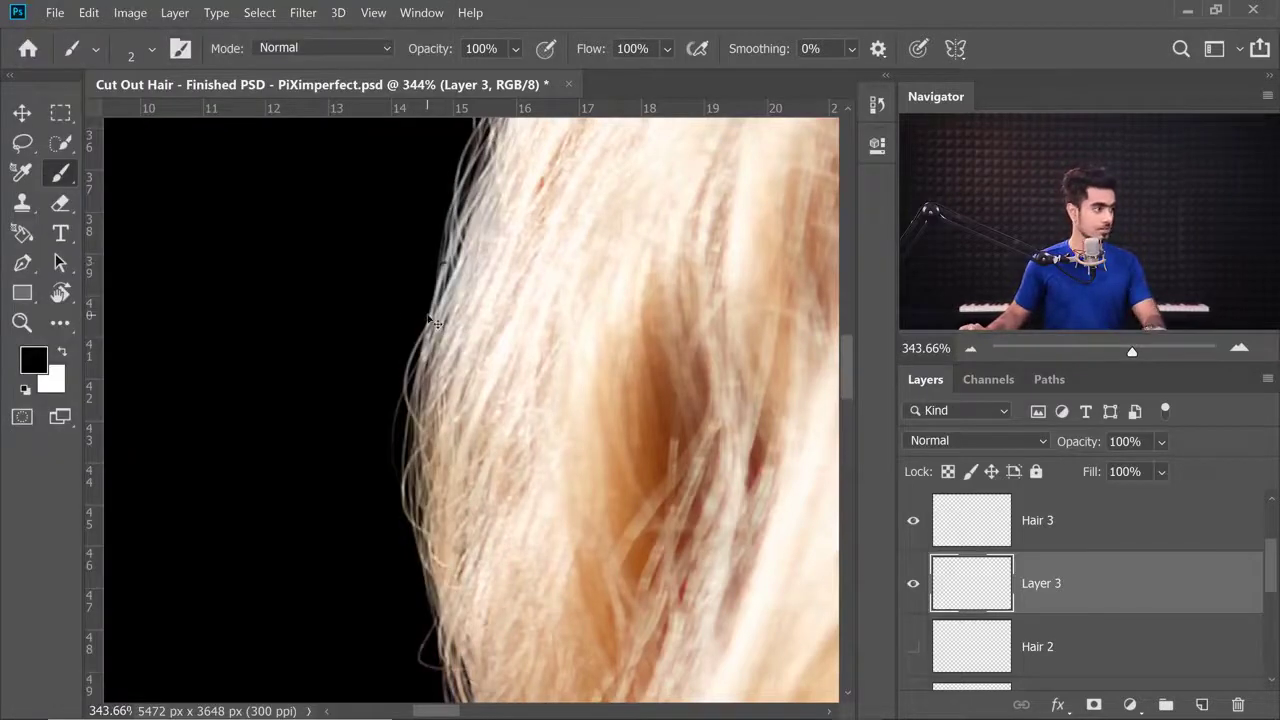
{"action": "left_click", "coordinate": [481, 295], "text": "alt"}
Try painting three curved stray hairs just outside the hair's outer edge, and undo the strokes.
{"action": "mouse_move", "coordinate": [465, 258]}
{"action": "left_mouse_down"}
{"action": "mouse_move", "coordinate": [460, 536]}
{"action": "mouse_move", "coordinate": [354, 503]}
{"action": "mouse_move", "coordinate": [395, 541]}
{"action": "left_mouse_up"}
{"action": "mouse_move", "coordinate": [386, 342]}
{"action": "left_mouse_down"}
{"action": "mouse_move", "coordinate": [441, 240]}
{"action": "mouse_move", "coordinate": [438, 530]}
{"action": "left_mouse_up"}
{"action": "mouse_move", "coordinate": [421, 260]}
{"action": "left_mouse_down"}
{"action": "mouse_move", "coordinate": [408, 271]}
{"action": "mouse_move", "coordinate": [405, 514]}
{"action": "left_mouse_up"}
{"action": "key", "text": "ctrl+z"}
{"action": "key", "text": "ctrl+z"}
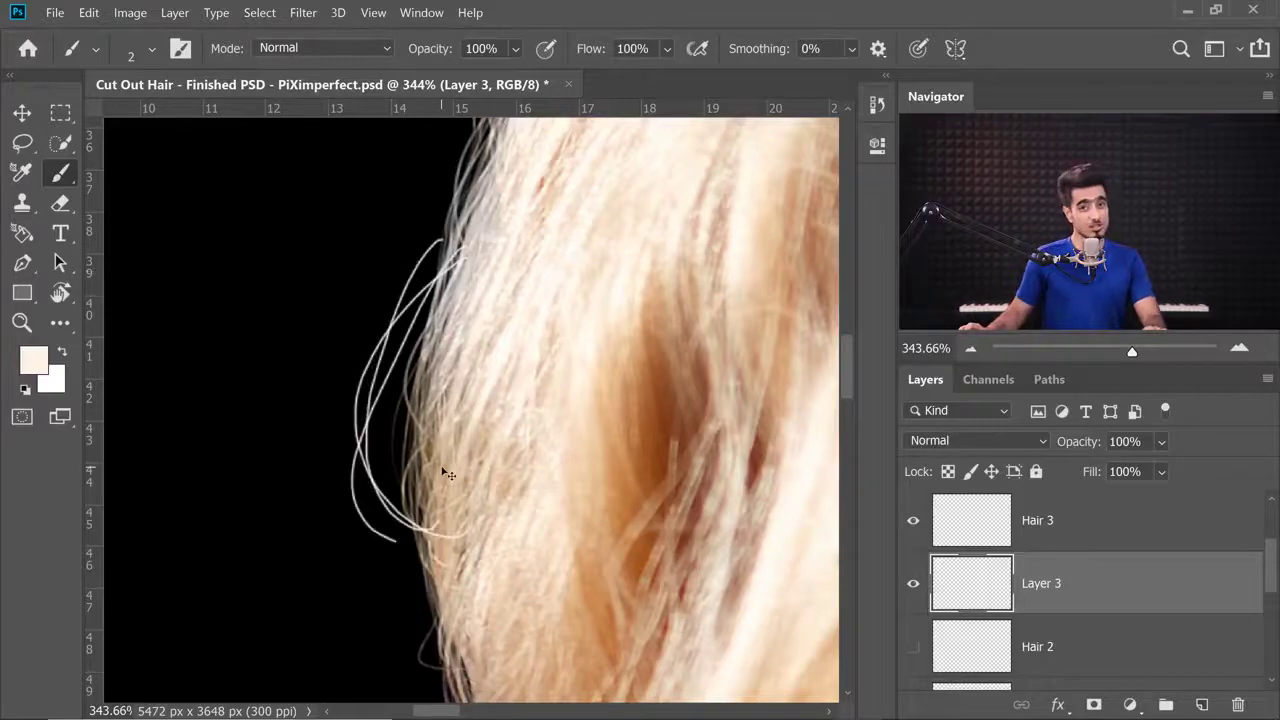
{"action": "key", "text": "ctrl+z"}
{"action": "key", "text": "ctrl+z"}
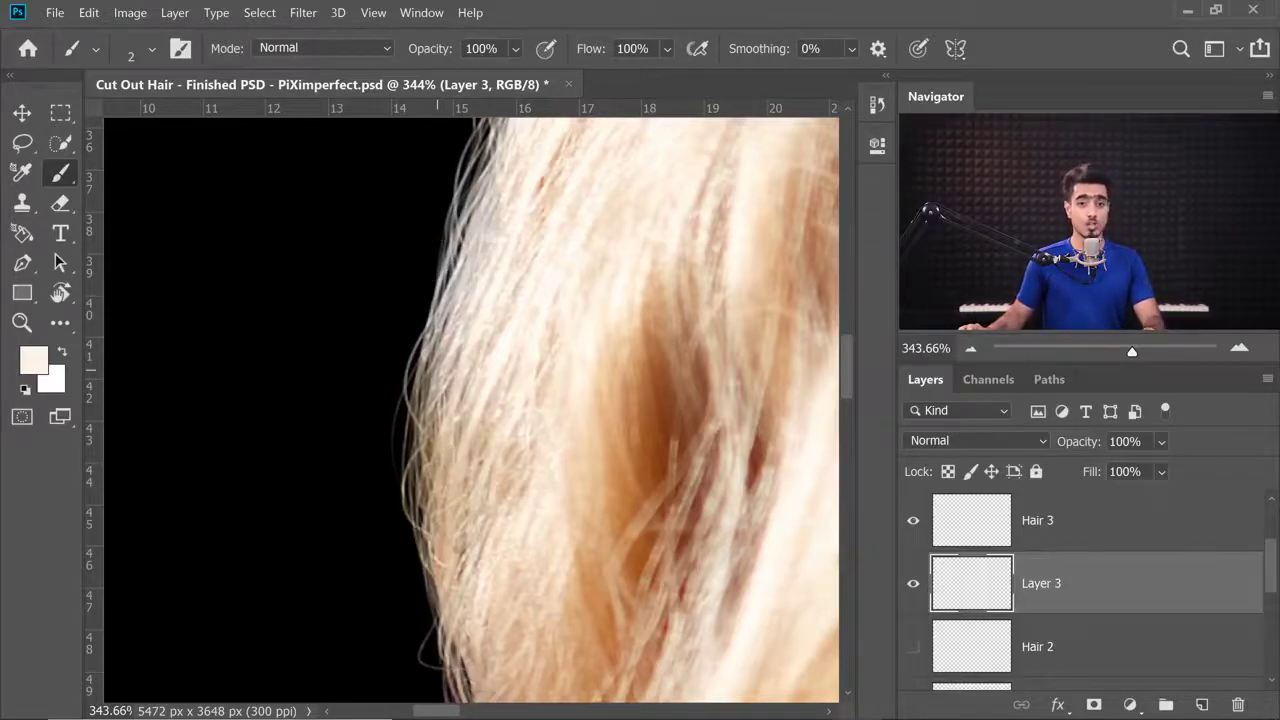
Try longer curved stray hairs that start and end inside the hair edge, and undo the latest strokes.
{"action": "left_click_drag", "start_coordinate": [459, 398], "coordinate": [441, 370]}
{"action": "left_click_drag", "start_coordinate": [443, 222], "coordinate": [528, 600]}
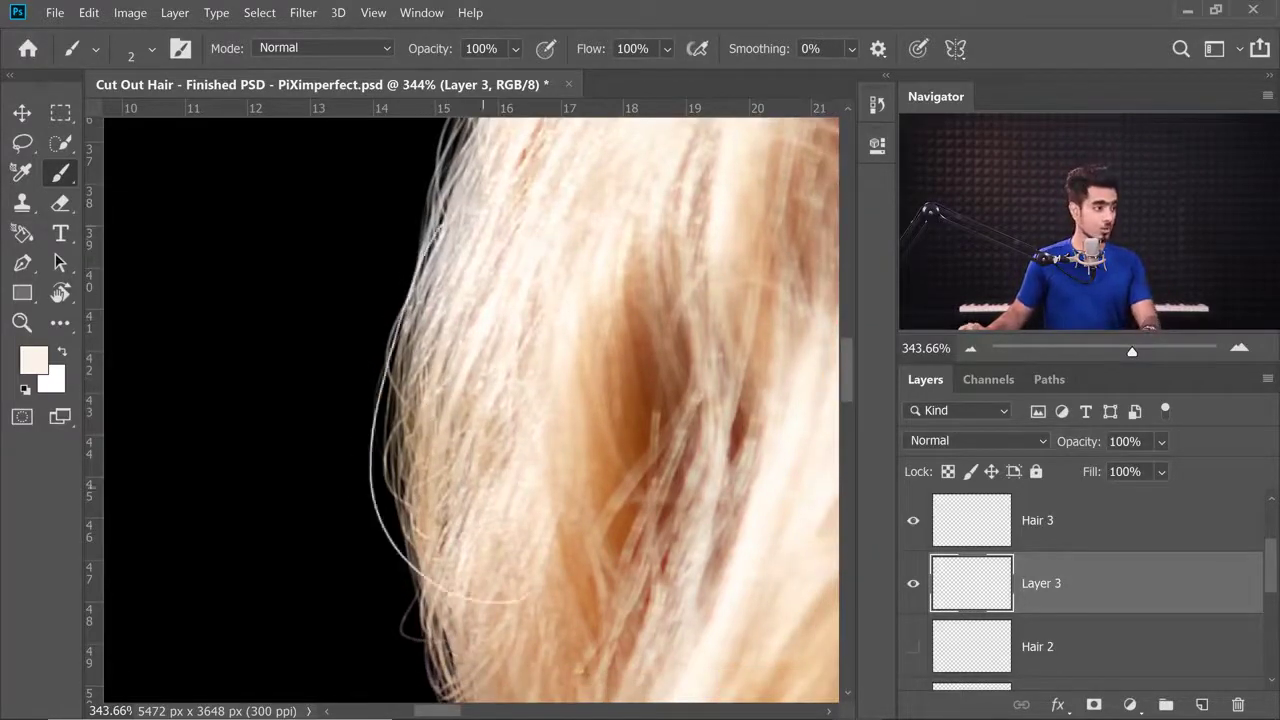
{"action": "mouse_move", "coordinate": [430, 200]}
{"action": "left_mouse_down"}
{"action": "mouse_move", "coordinate": [470, 560]}
{"action": "mouse_move", "coordinate": [460, 570]}
{"action": "left_mouse_up"}
{"action": "mouse_move", "coordinate": [405, 222]}
{"action": "left_mouse_down"}
{"action": "mouse_move", "coordinate": [495, 575]}
{"action": "mouse_move", "coordinate": [460, 565]}
{"action": "left_mouse_up"}
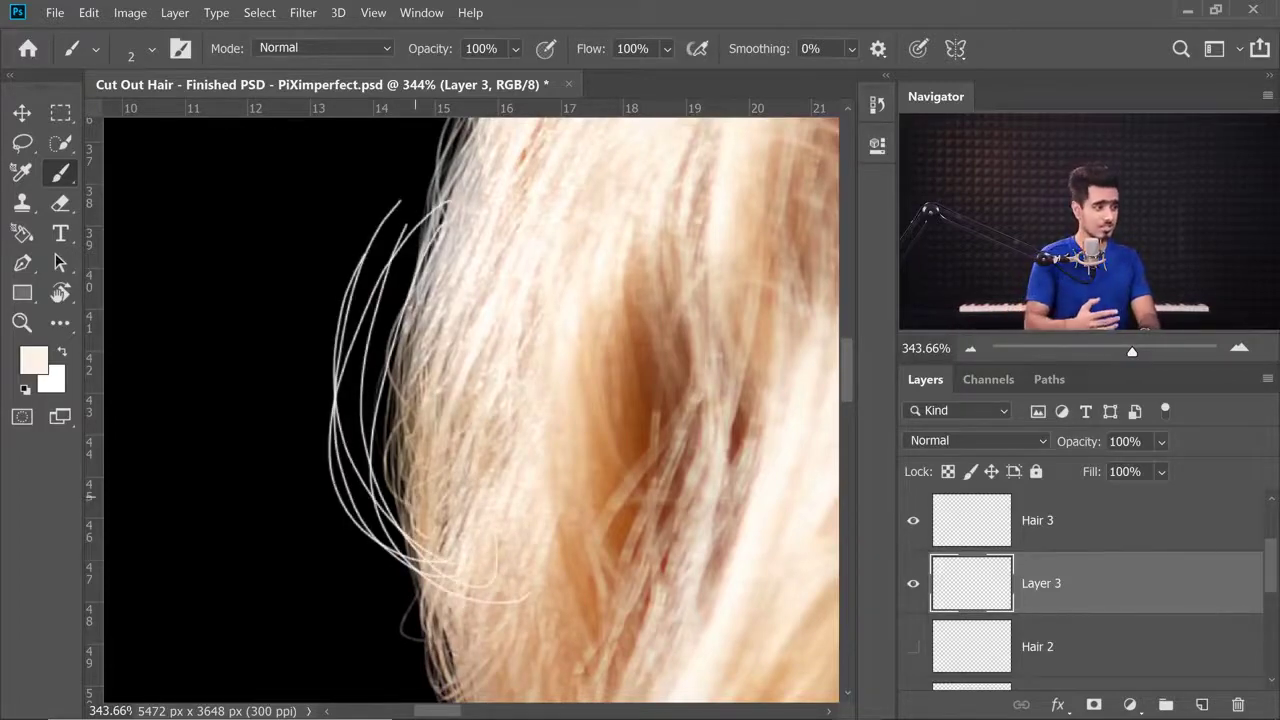
{"action": "key", "text": "ctrl+z"}
{"action": "key", "text": "ctrl+z"}
{"action": "key", "text": "ctrl+z"}
{"action": "key", "text": "ctrl+z"}
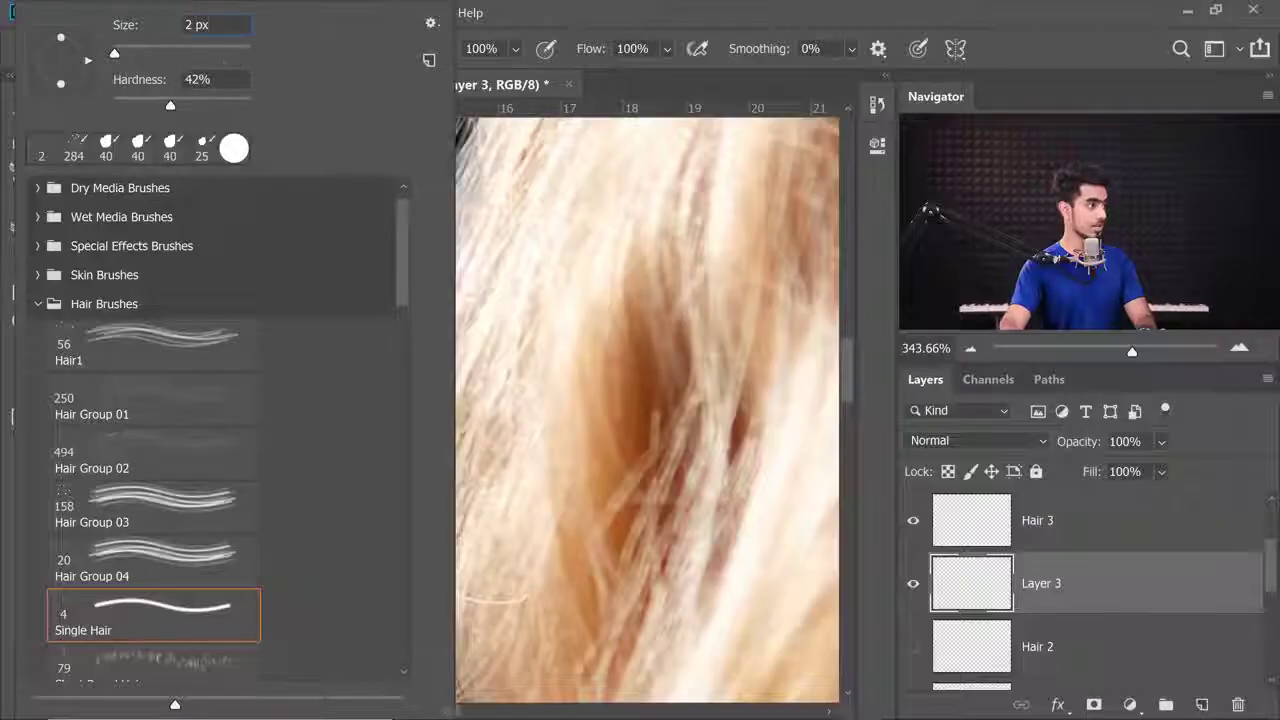
Set the Single Hair brush size to 4 px and undo the remaining test hair.
{"action": "key", "text": "Return"}
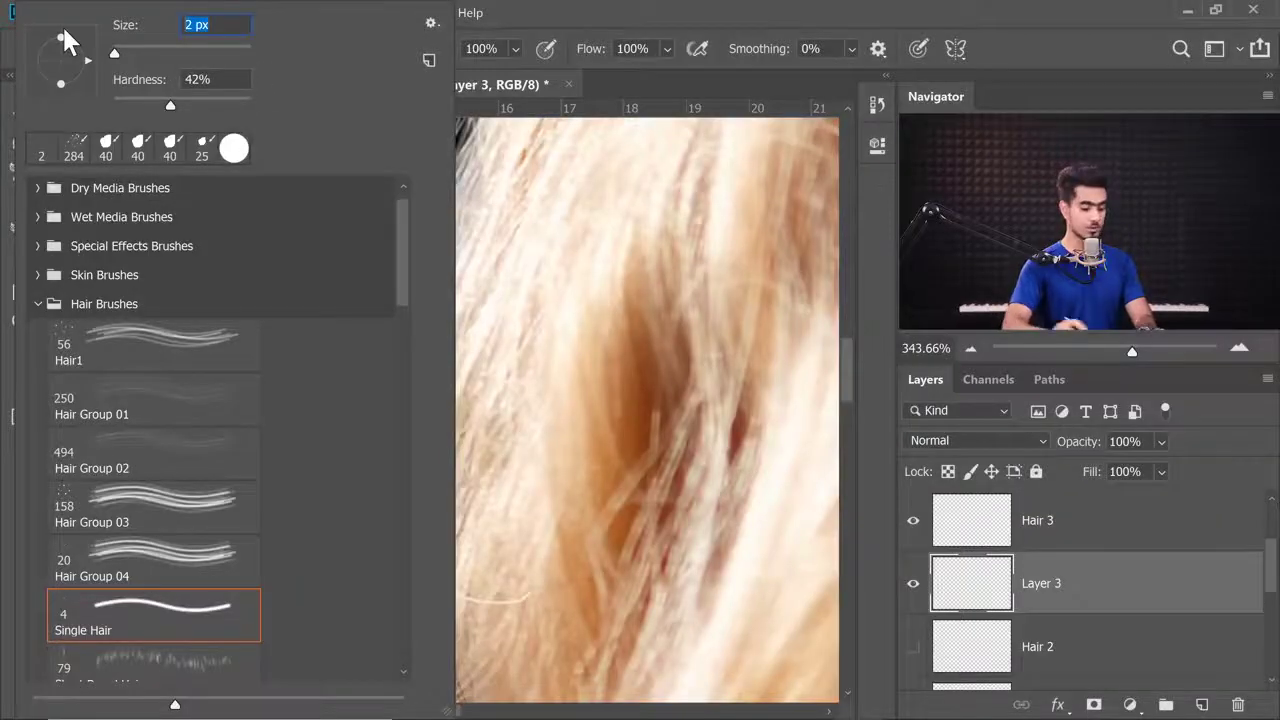
{"action": "key", "text": "Return"}
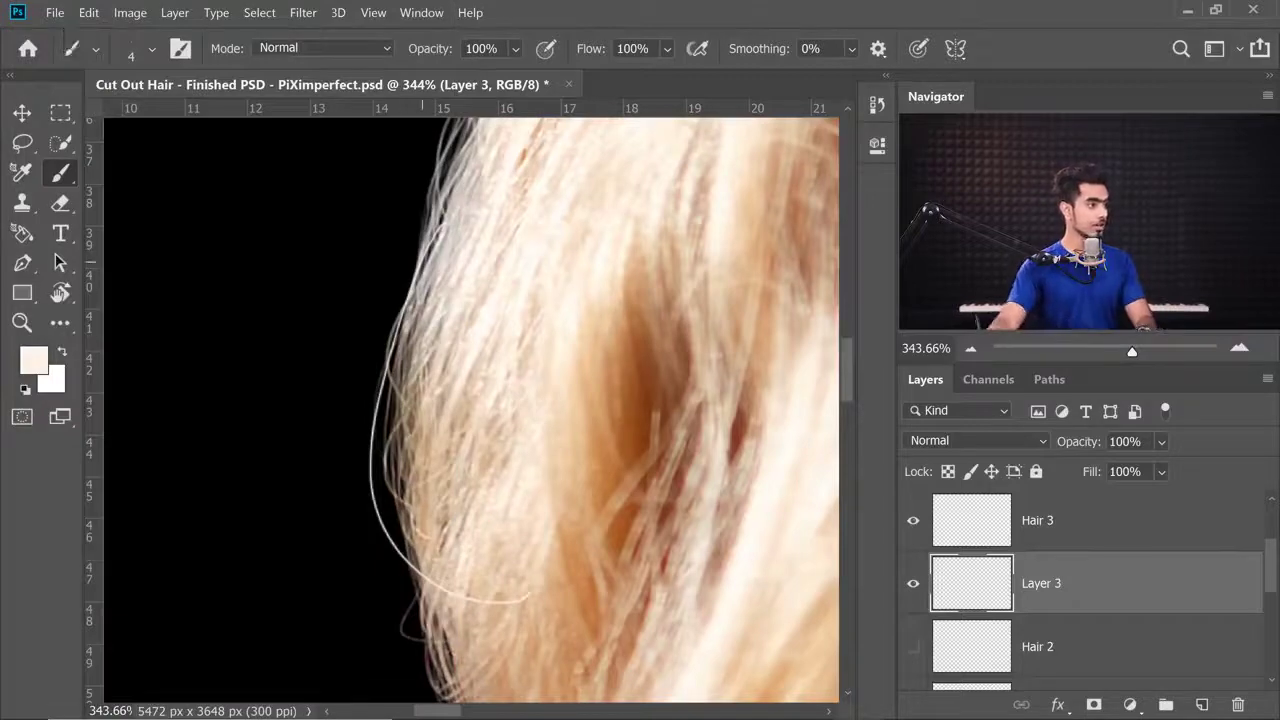
{"action": "key", "text": "ctrl+z"}
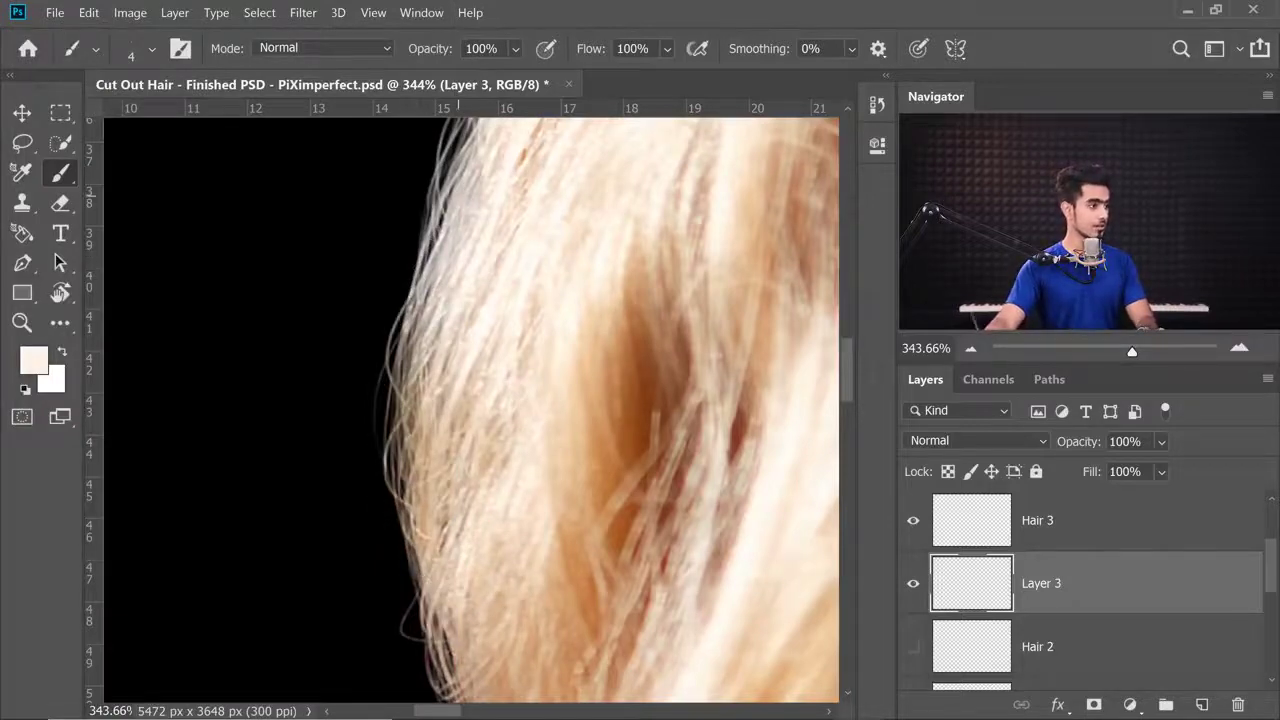
Rotate the canvas so the hair edge runs diagonally and paint fine stray hairs along its outer contour.
{"action": "left_click_drag", "start_coordinate": [520, 290], "coordinate": [580, 292]}
{"action": "key", "text": "r"}
{"action": "left_click_drag", "start_coordinate": [414, 293], "coordinate": [540, 302]}
{"action": "key", "text": "space"}
{"action": "mouse_move", "coordinate": [400, 292]}
{"action": "left_mouse_down"}
{"action": "mouse_move", "coordinate": [486, 371]}
{"action": "mouse_move", "coordinate": [476, 362]}
{"action": "left_mouse_up"}
{"action": "left_click_drag", "start_coordinate": [556, 294], "coordinate": [304, 516]}
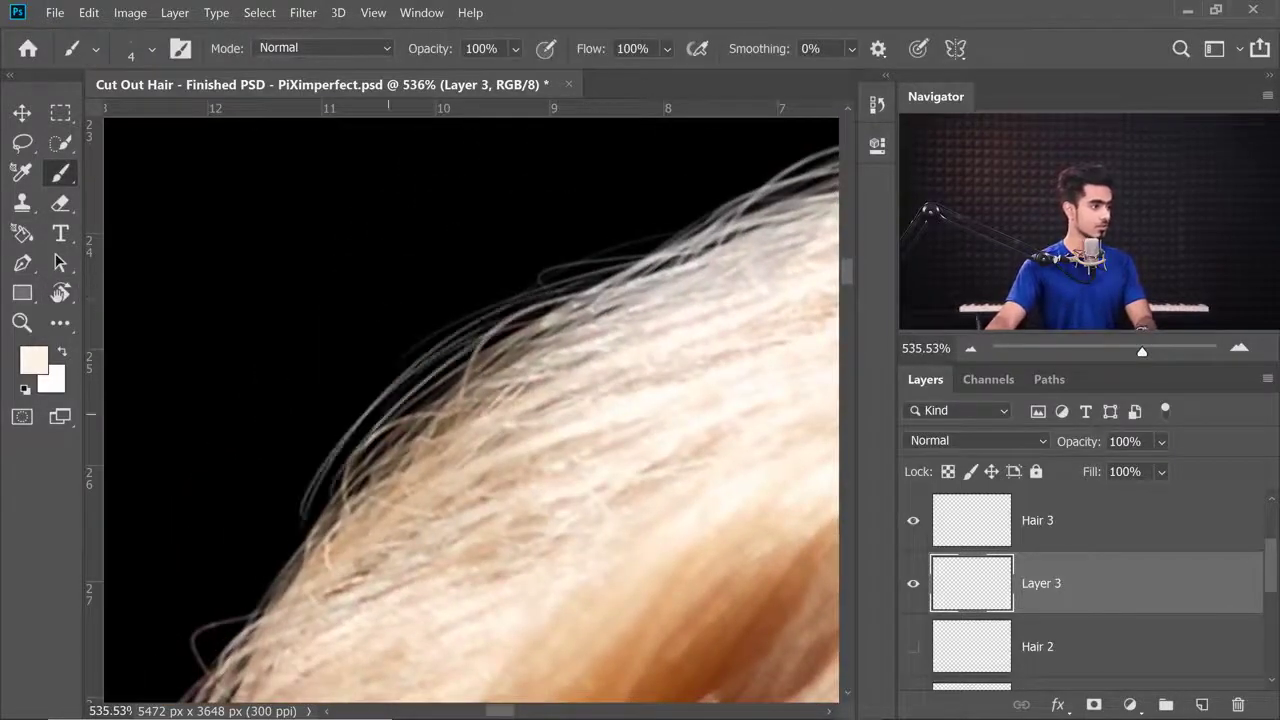
Paint more thin stray hairs on the new layer, following the hair contour down toward the small loose curl.
{"action": "mouse_move", "coordinate": [460, 384]}
{"action": "left_mouse_down"}
{"action": "mouse_move", "coordinate": [286, 556]}
{"action": "mouse_move", "coordinate": [264, 612]}
{"action": "left_mouse_up"}
{"action": "key", "text": "space"}
{"action": "left_click_drag", "start_coordinate": [343, 492], "coordinate": [431, 337]}
{"action": "left_click_drag", "start_coordinate": [492, 276], "coordinate": [380, 384]}
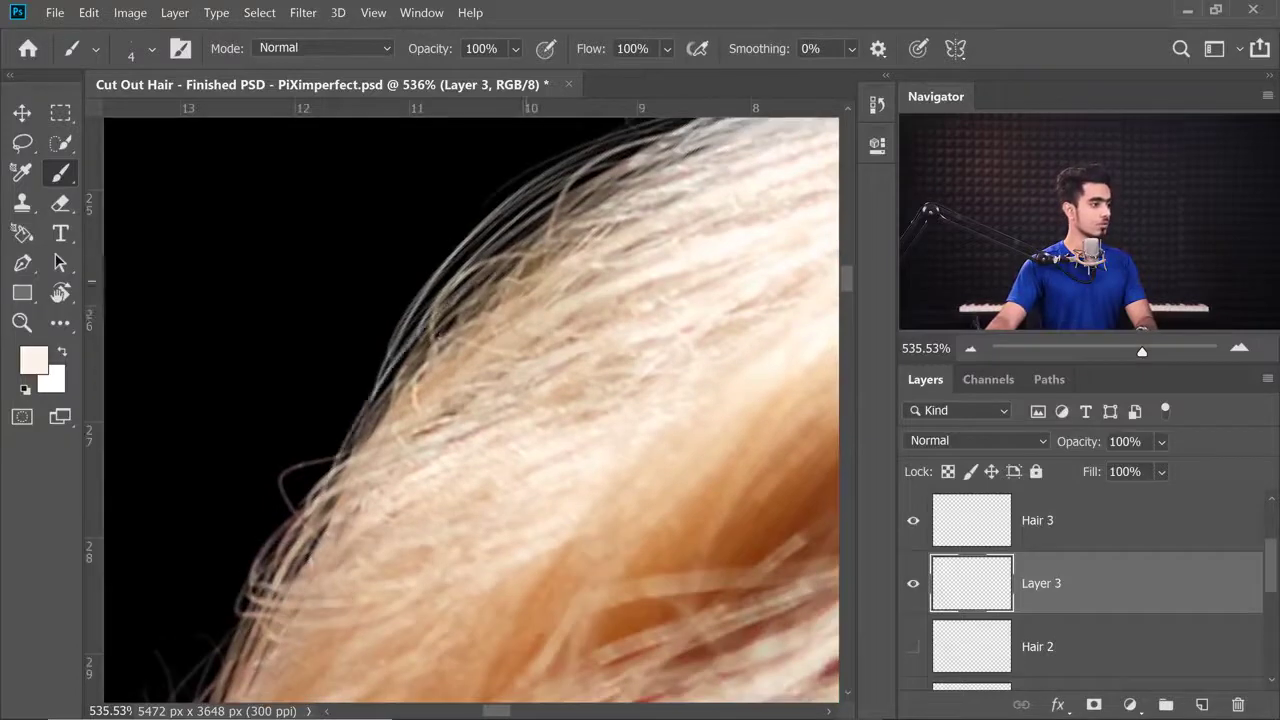
{"action": "mouse_move", "coordinate": [450, 320]}
{"action": "left_mouse_down"}
{"action": "mouse_move", "coordinate": [305, 488]}
{"action": "mouse_move", "coordinate": [272, 548]}
{"action": "left_mouse_up"}
{"action": "mouse_move", "coordinate": [396, 380]}
{"action": "left_mouse_down"}
{"action": "mouse_move", "coordinate": [292, 512]}
{"action": "mouse_move", "coordinate": [268, 580]}
{"action": "left_mouse_up"}
Paint longer, looser stray hairs arching over the sloping hair edge that leads up to the crown.
{"action": "key", "text": "space"}
{"action": "key", "text": "ctrl+space"}
{"action": "left_click_drag", "start_coordinate": [448, 390], "coordinate": [352, 406]}
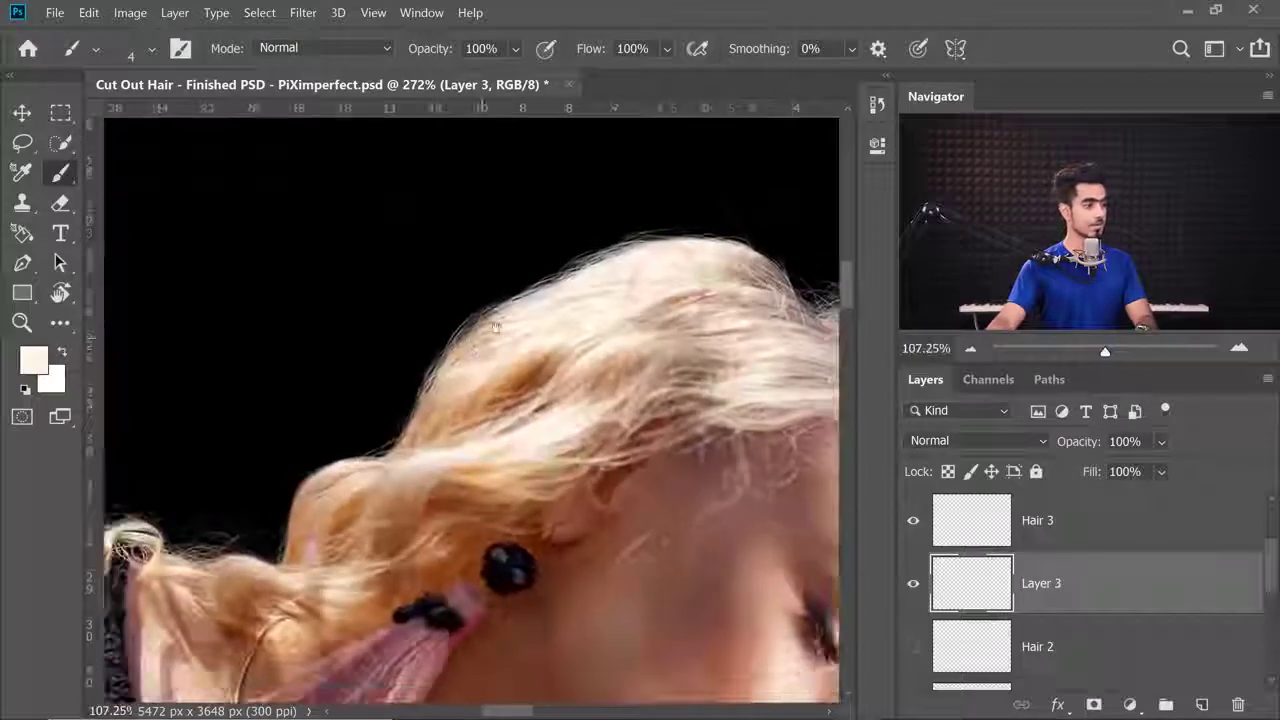
{"action": "mouse_move", "coordinate": [498, 264]}
{"action": "left_mouse_down"}
{"action": "mouse_move", "coordinate": [488, 330]}
{"action": "mouse_move", "coordinate": [305, 437]}
{"action": "left_mouse_up"}
{"action": "scroll", "coordinate": [488, 330], "scroll_direction": "up", "scroll_amount": 3}
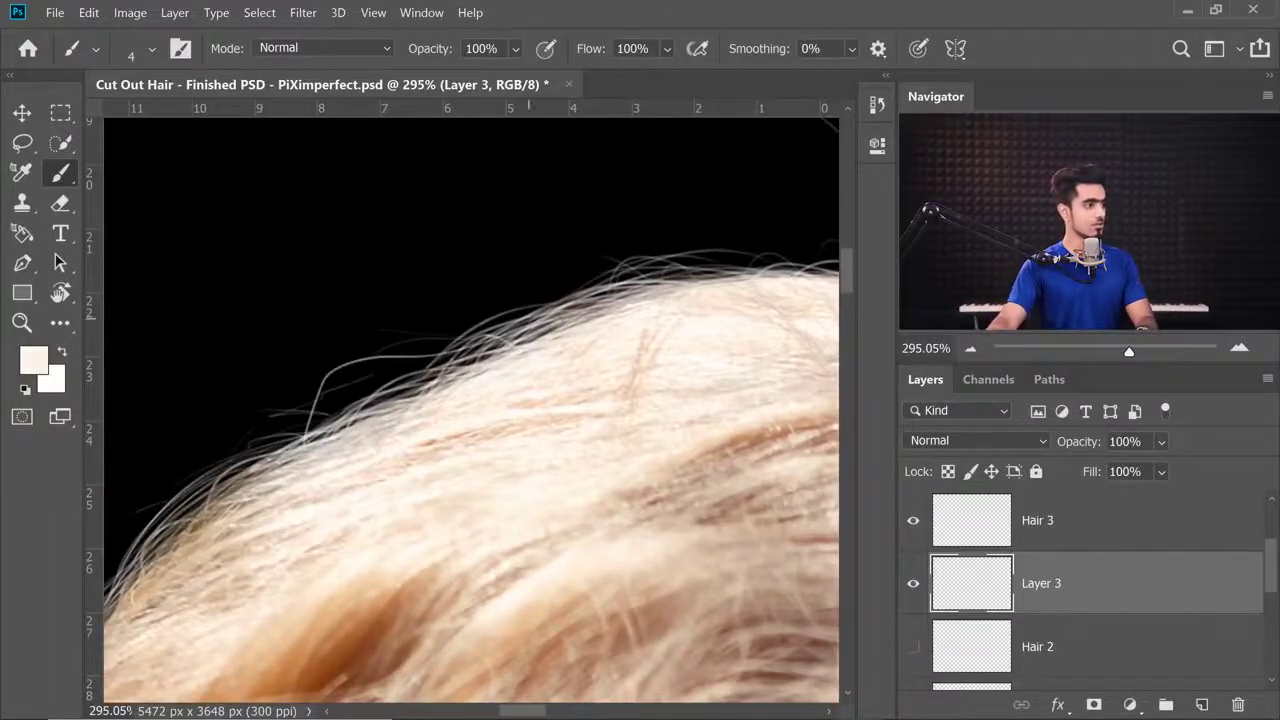
{"action": "key", "text": "space"}
{"action": "left_click_drag", "start_coordinate": [506, 321], "coordinate": [420, 377]}
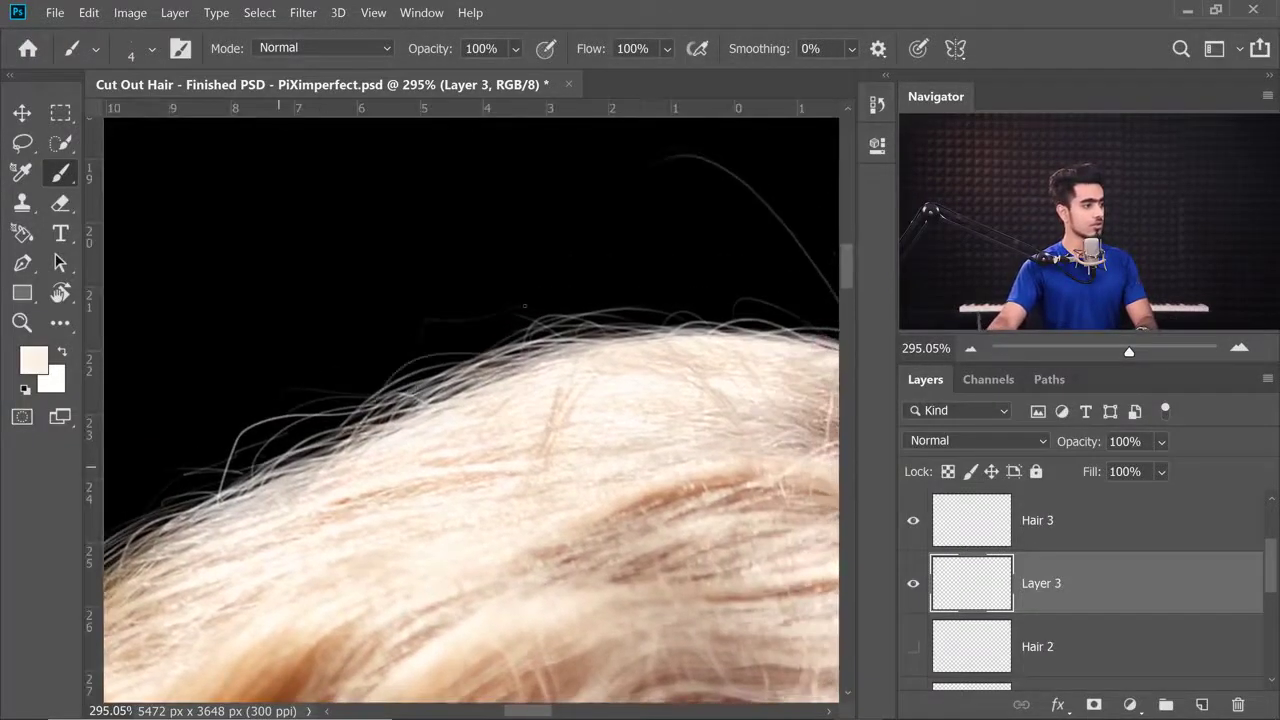
{"action": "left_click_drag", "start_coordinate": [632, 326], "coordinate": [255, 412]}
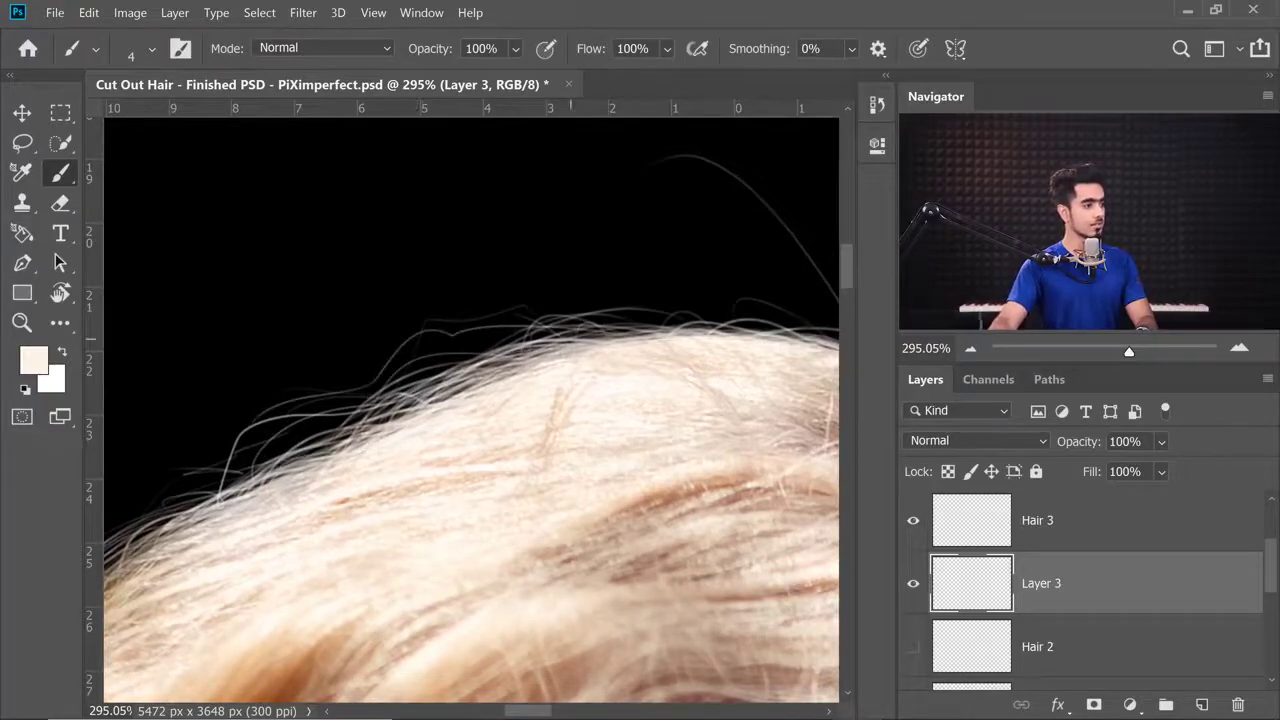
{"action": "mouse_move", "coordinate": [456, 368]}
{"action": "left_mouse_down"}
{"action": "mouse_move", "coordinate": [170, 506]}
{"action": "mouse_move", "coordinate": [405, 438]}
{"action": "left_mouse_up"}
Extend the fine stray hairs along the top of the head so they blend with the existing flyaways.
{"action": "key", "text": "space"}
{"action": "left_click_drag", "start_coordinate": [484, 396], "coordinate": [230, 492]}
{"action": "key", "text": "space"}
{"action": "left_click_drag", "start_coordinate": [419, 399], "coordinate": [327, 454]}
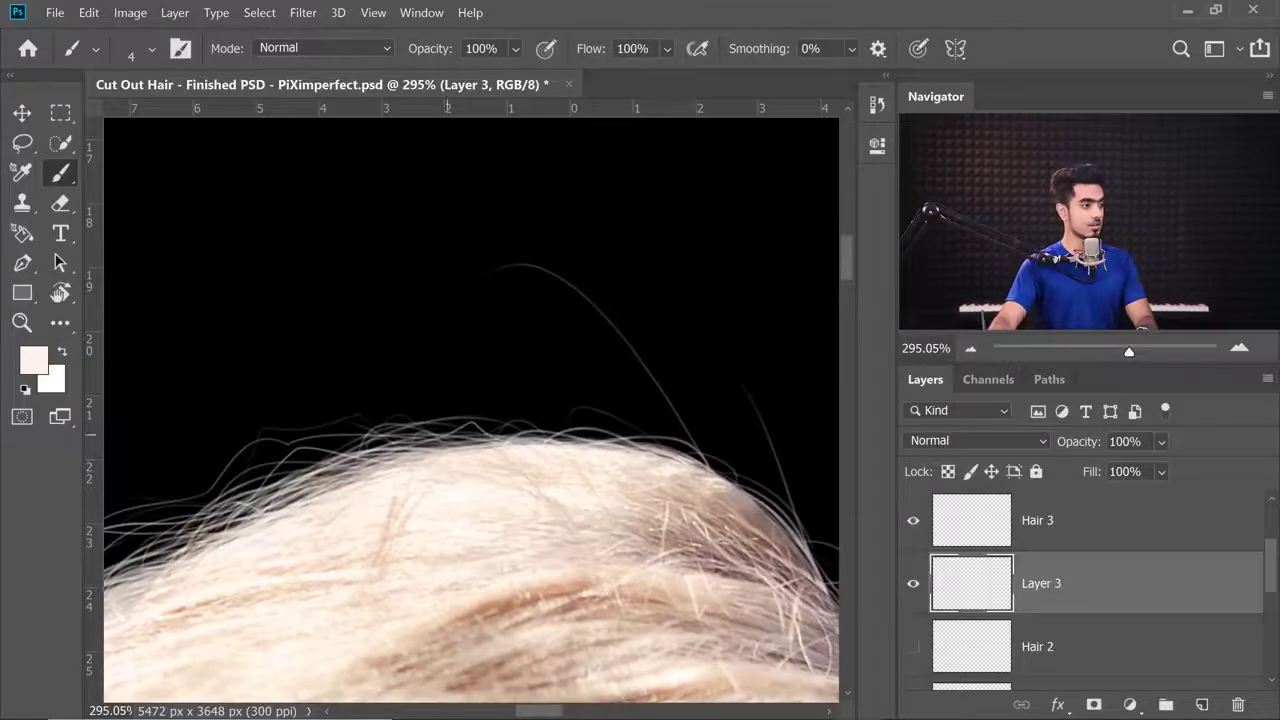
{"action": "left_click_drag", "start_coordinate": [447, 434], "coordinate": [304, 464]}
{"action": "key", "text": "space"}
{"action": "left_click_drag", "start_coordinate": [420, 420], "coordinate": [365, 449]}
{"action": "left_click_drag", "start_coordinate": [549, 475], "coordinate": [448, 446]}
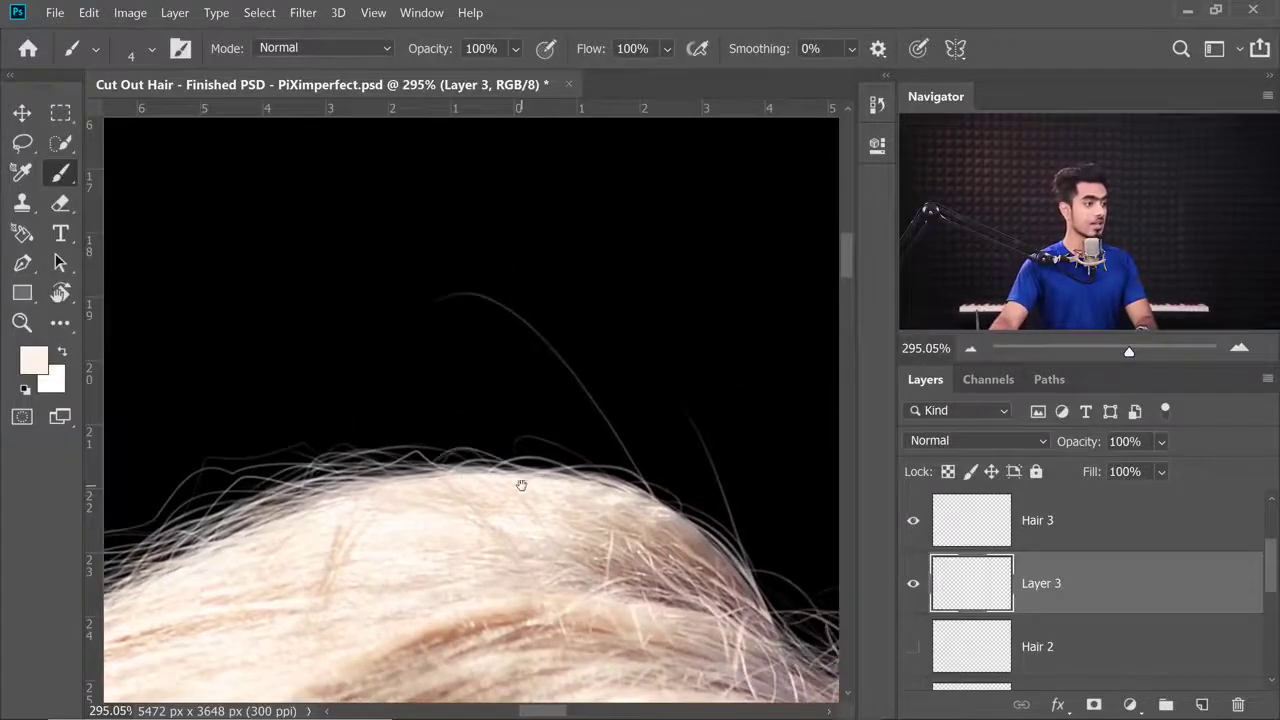
{"action": "left_click_drag", "start_coordinate": [521, 485], "coordinate": [593, 463]}
{"action": "left_click_drag", "start_coordinate": [465, 446], "coordinate": [442, 453]}
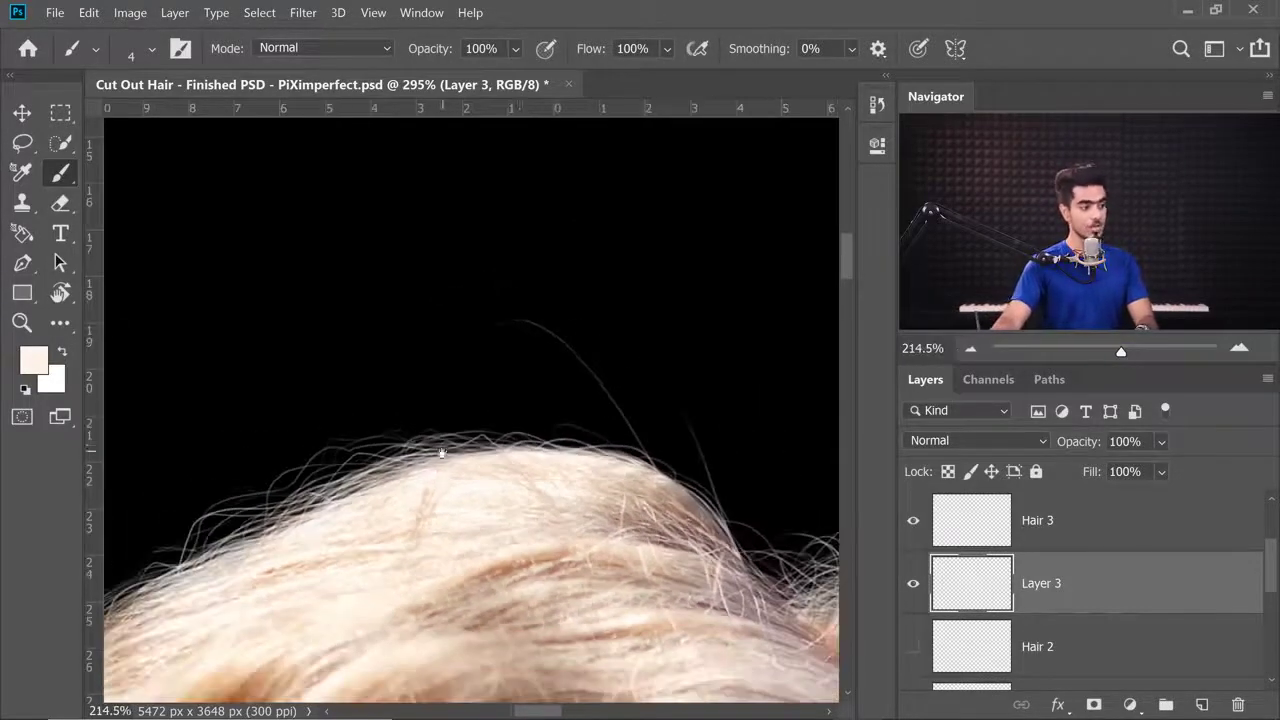